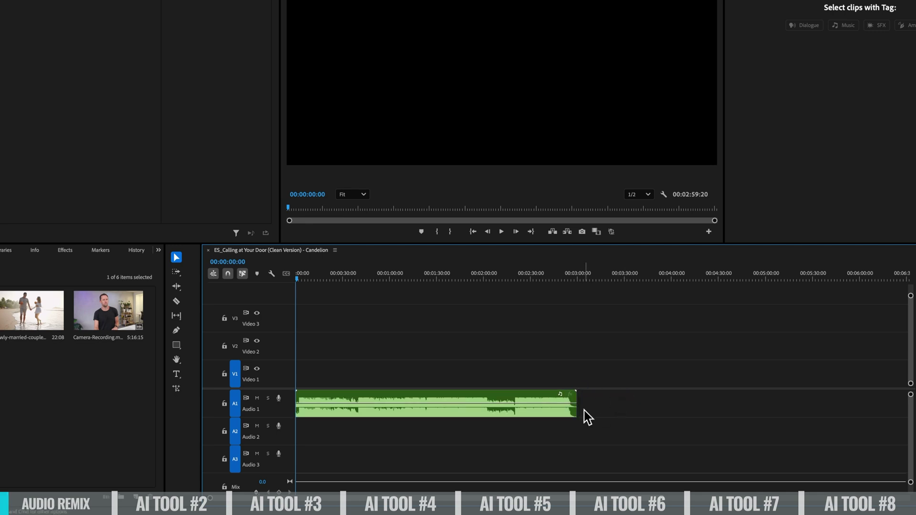
- Switch to the Remix Tool and remix the Audio 1 music clip out to about four minutes
drag(583, 405, 619, 405)
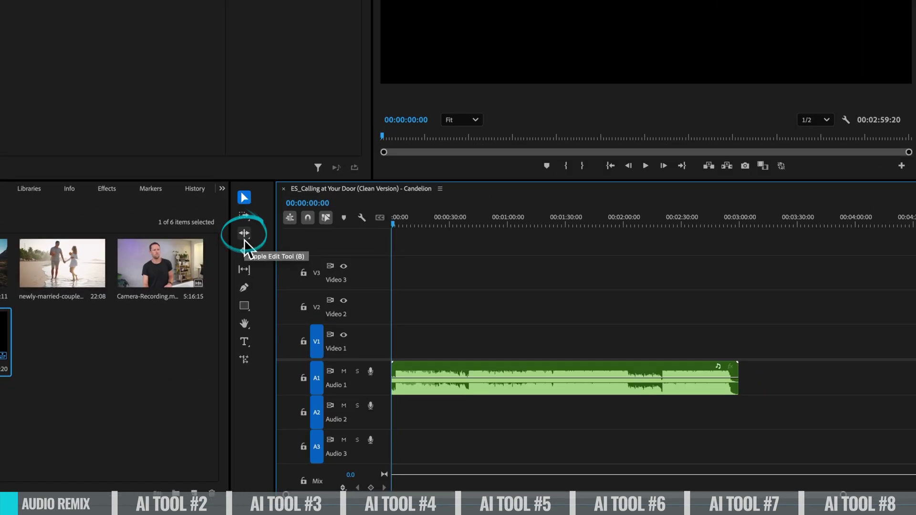
click(244, 233)
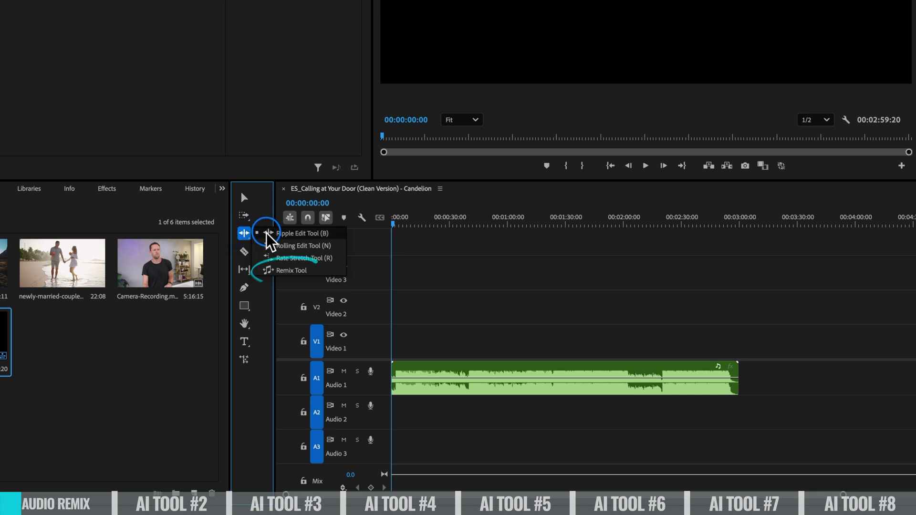
click(288, 270)
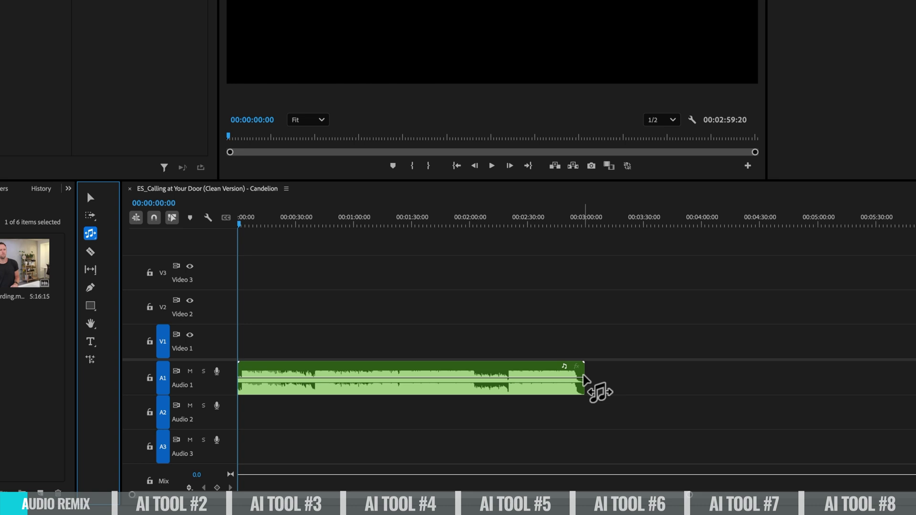
drag(582, 375, 586, 375)
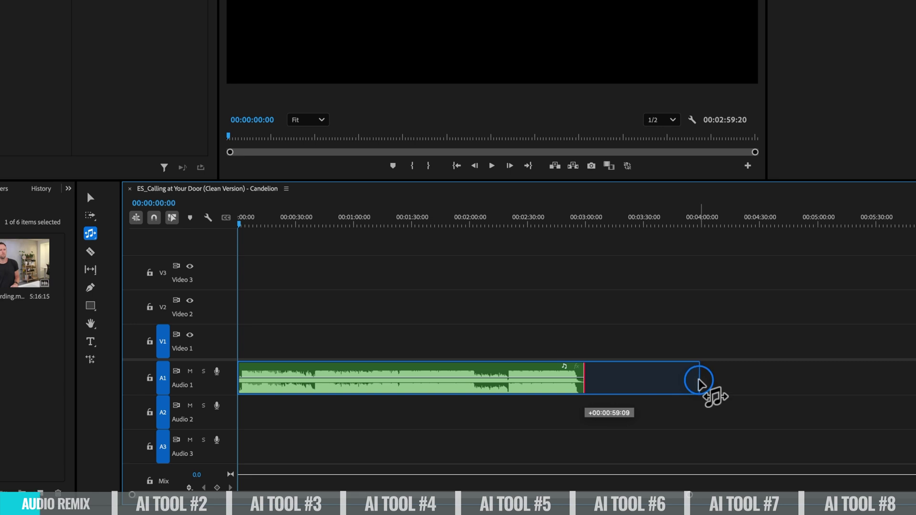
drag(699, 383, 699, 382)
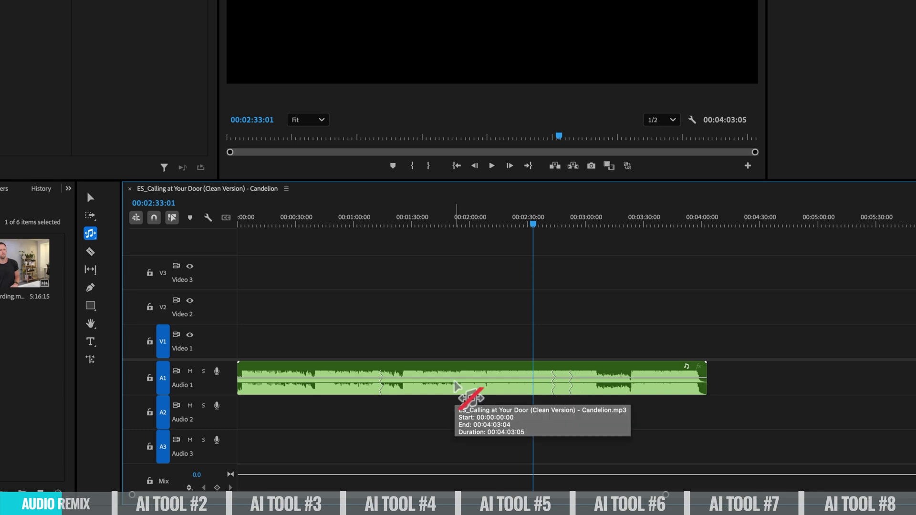
key(=)
key(=)
key(=)
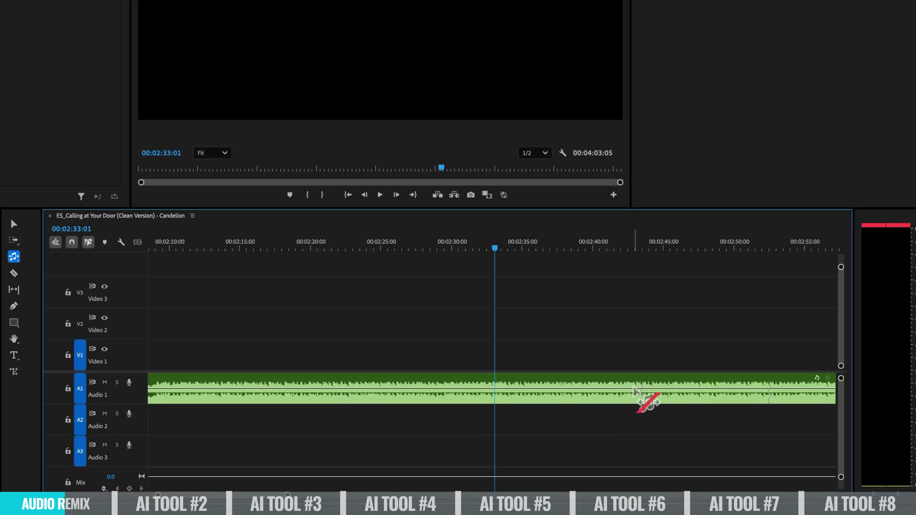
scroll(742, 382, down, 5)
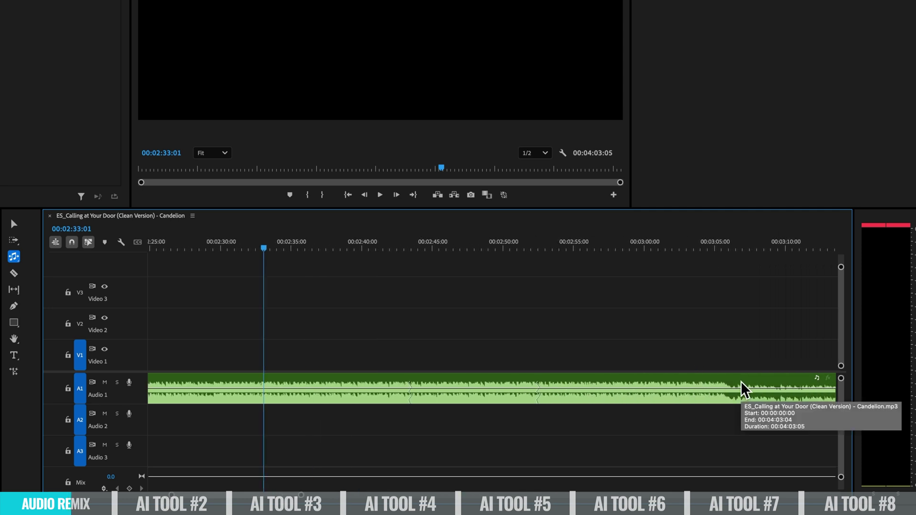
click(362, 248)
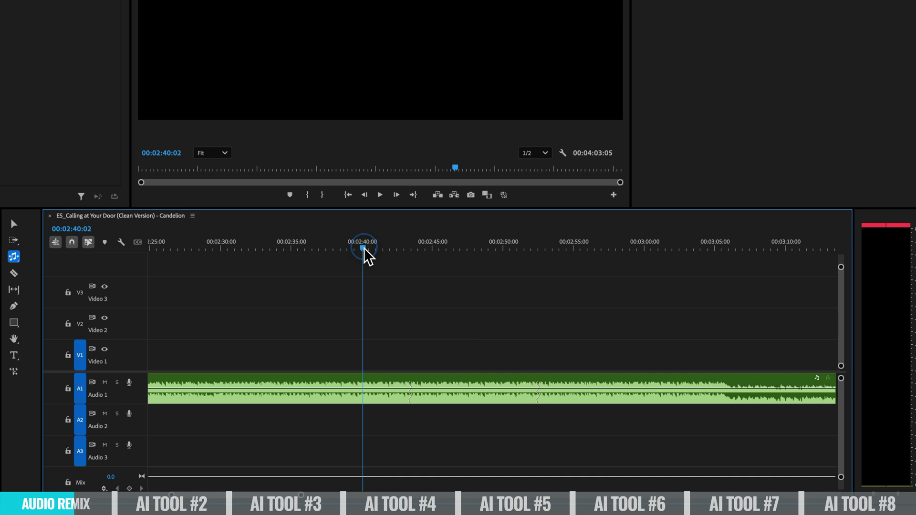
key(space)
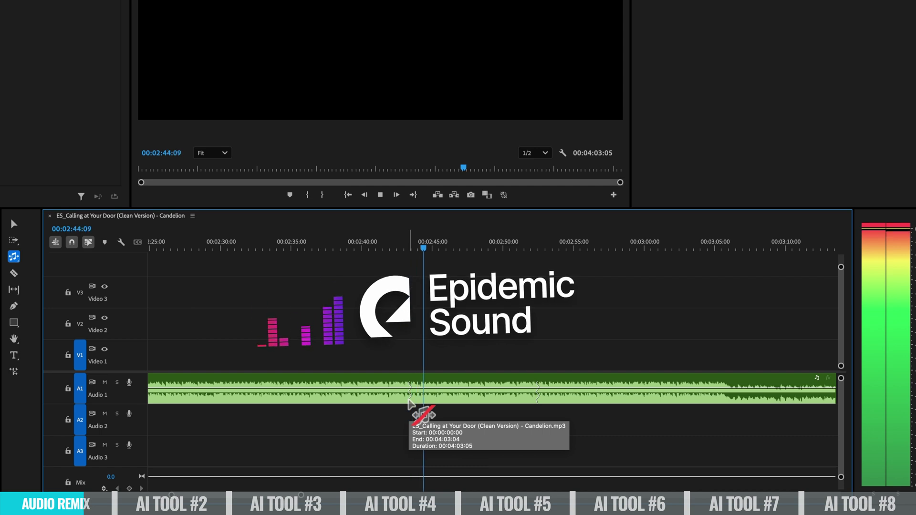
key(space)
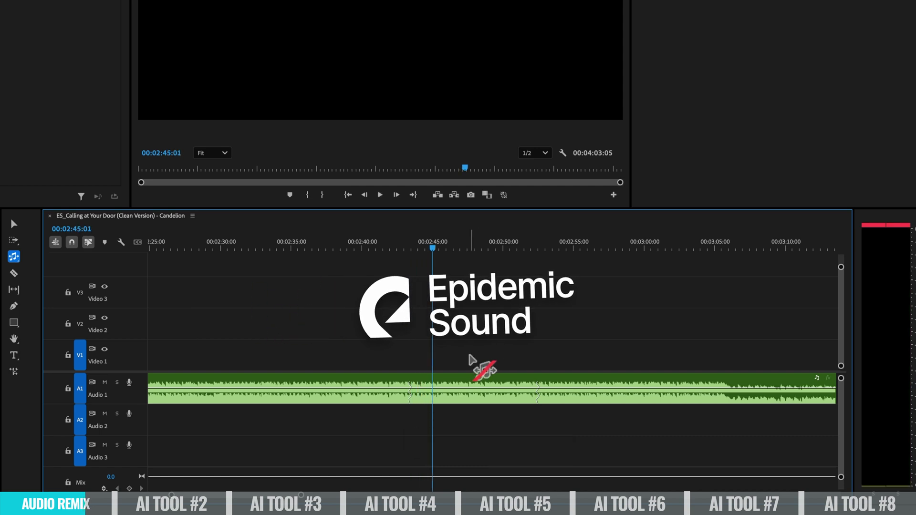
click(522, 249)
key(space)
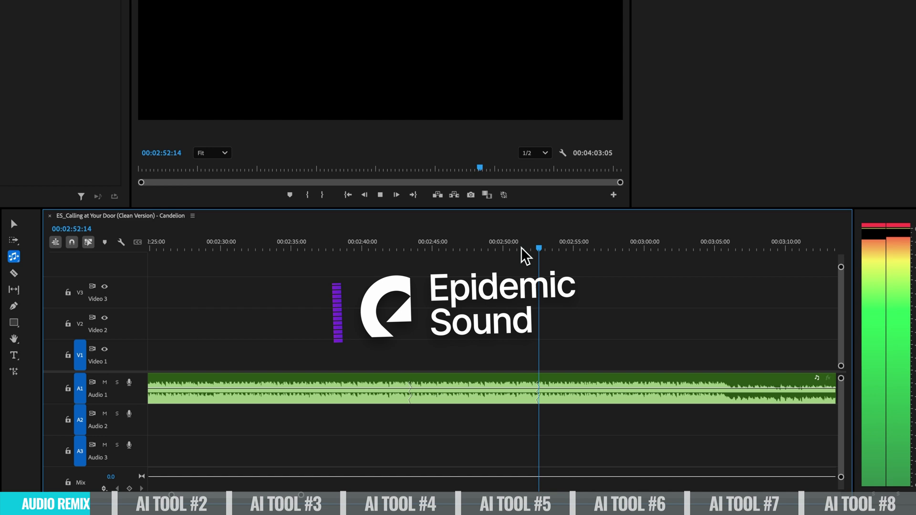
key(space)
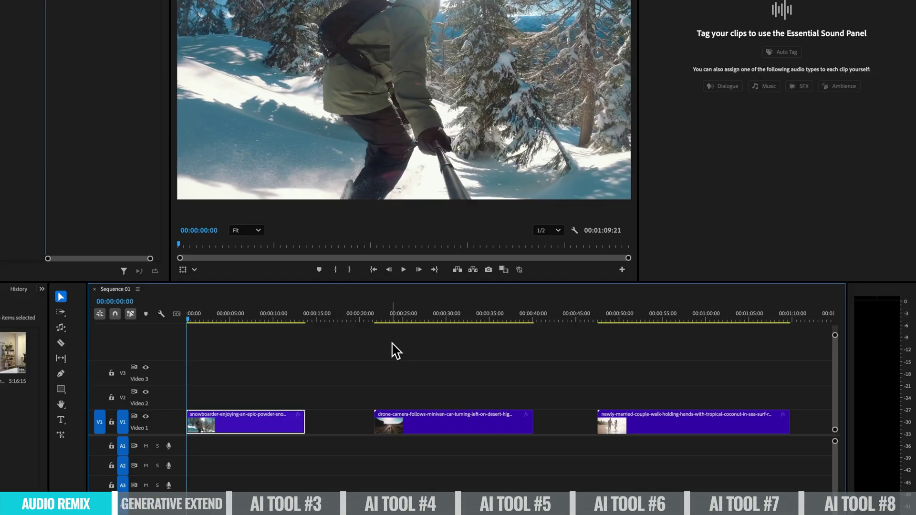
click(415, 317)
click(649, 317)
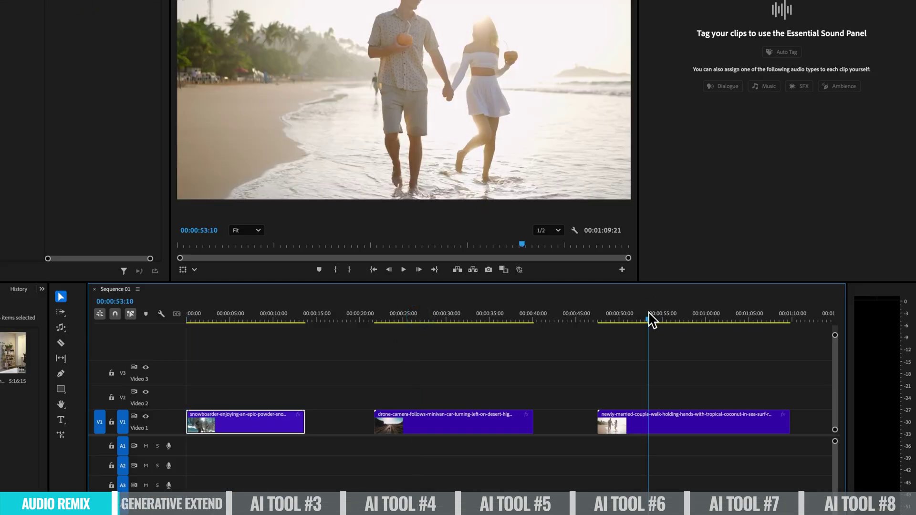
click(190, 318)
drag(224, 336, 274, 335)
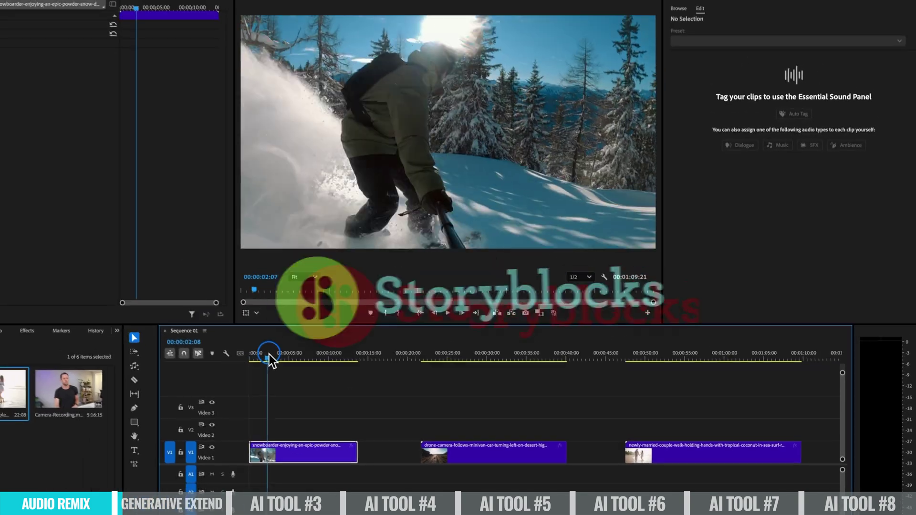
drag(428, 381, 534, 368)
click(629, 363)
drag(630, 364, 790, 359)
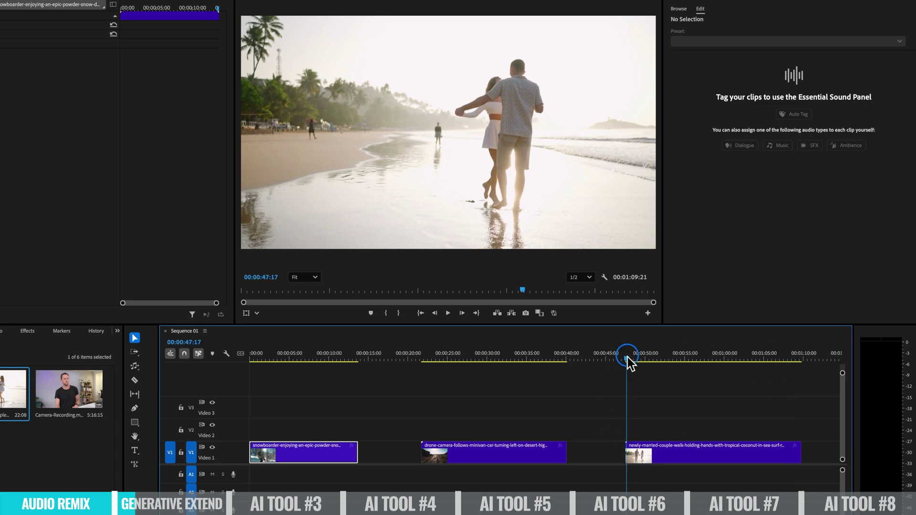
drag(621, 447, 599, 458)
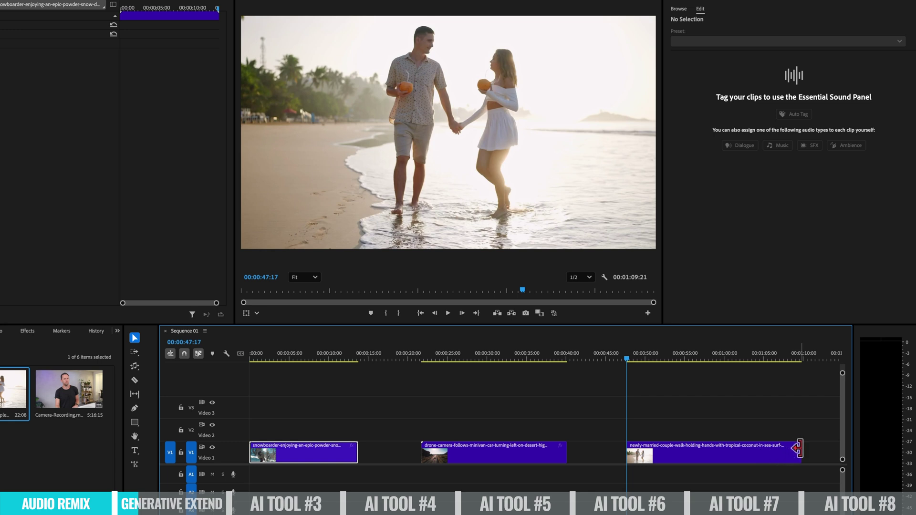
drag(796, 448, 830, 460)
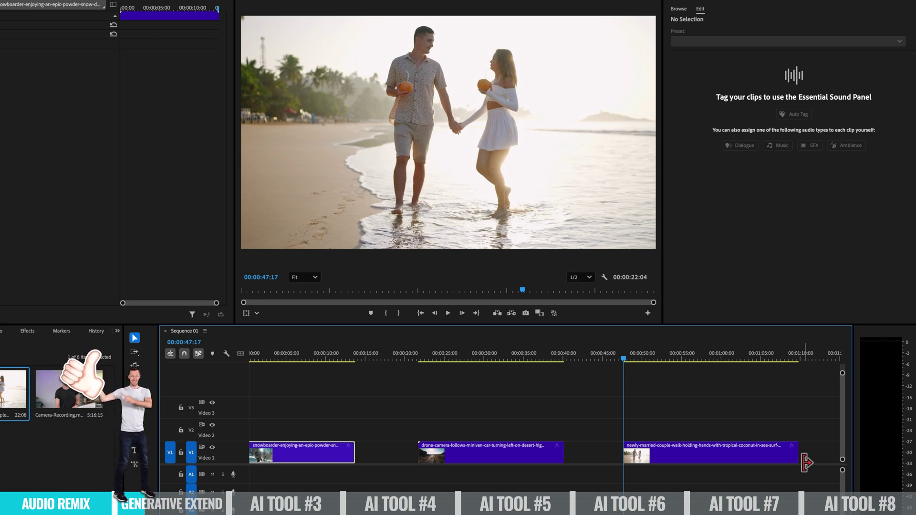
drag(337, 358, 358, 361)
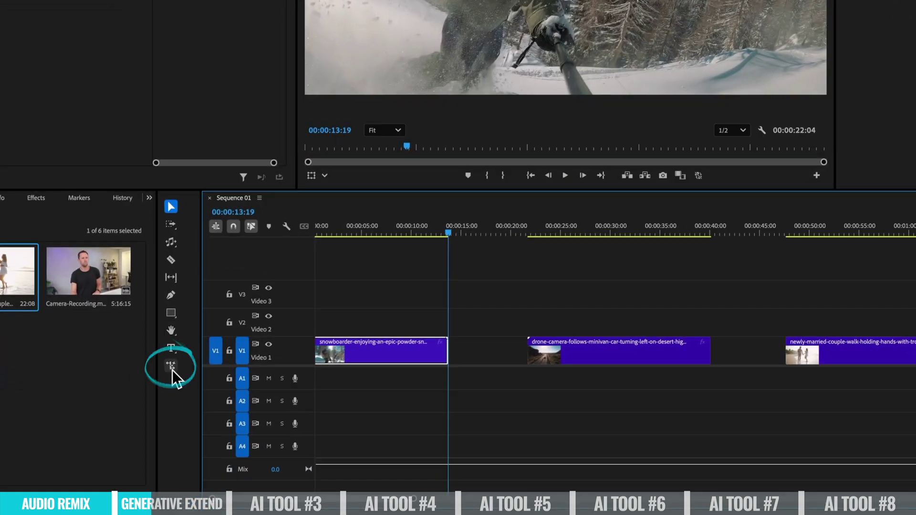
- With the Generative Extend tool, lengthen the snowboarder clip's end with generated frames
click(171, 367)
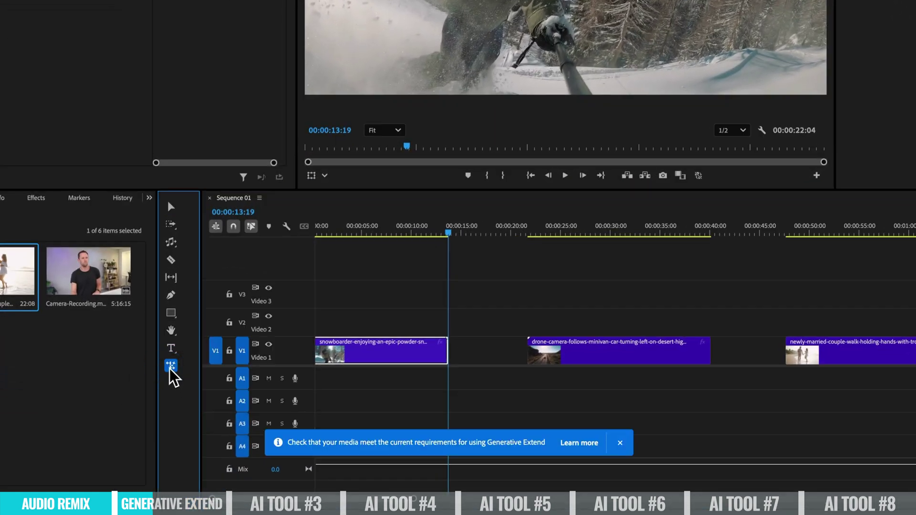
click(171, 365)
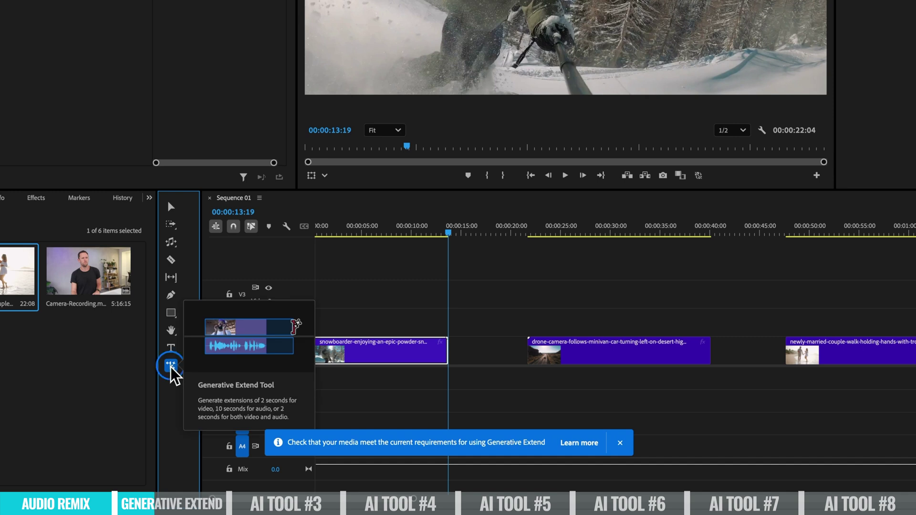
click(449, 355)
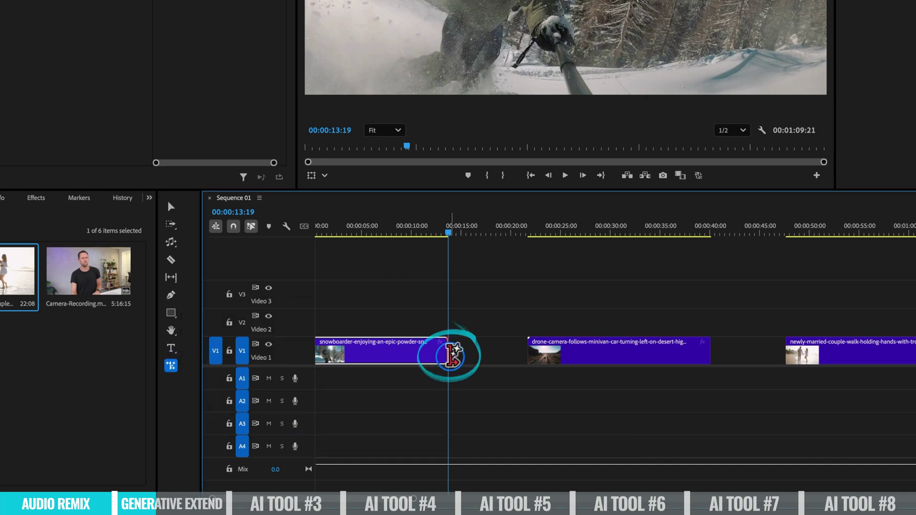
drag(450, 355, 452, 357)
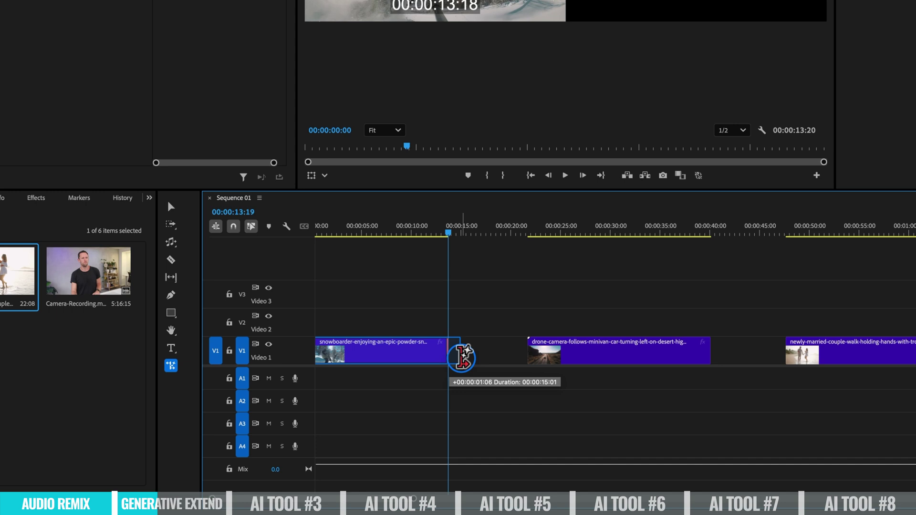
drag(470, 357, 468, 357)
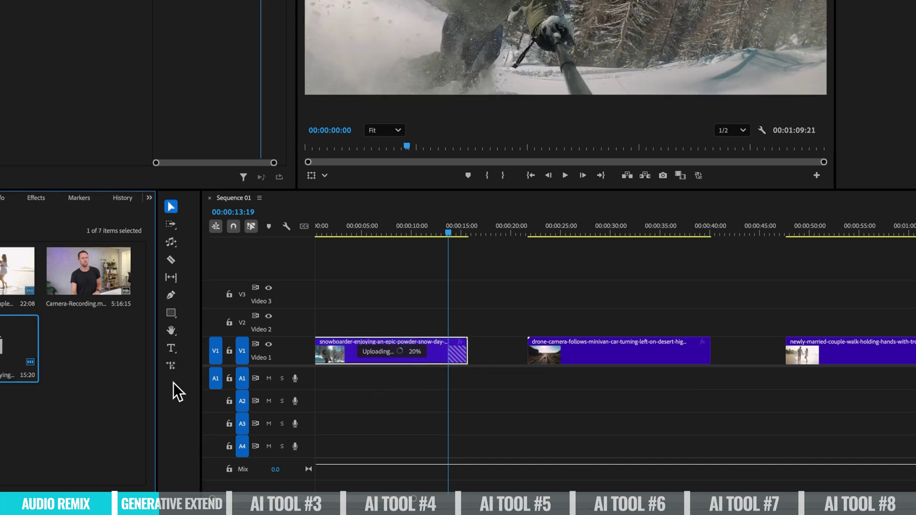
- Extend the drone clip's end by about a second and the beach couple clip's start
drag(710, 355, 724, 355)
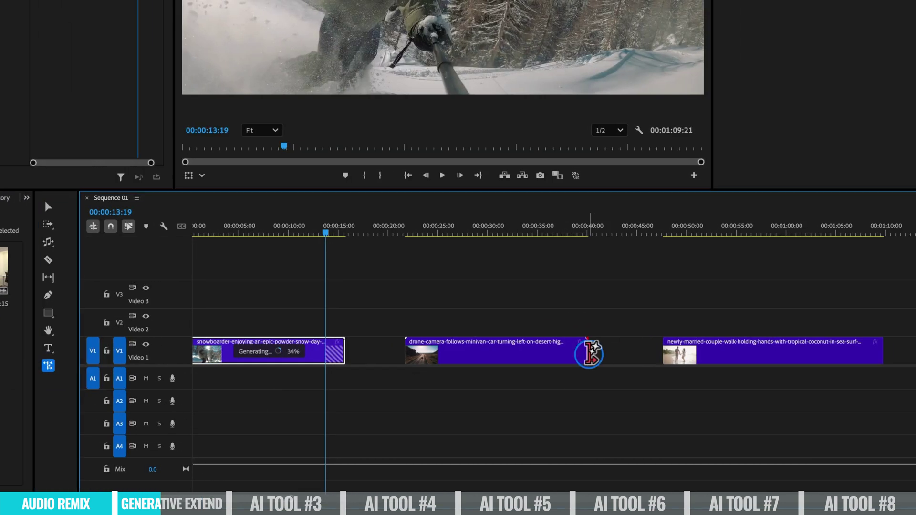
drag(610, 355, 612, 356)
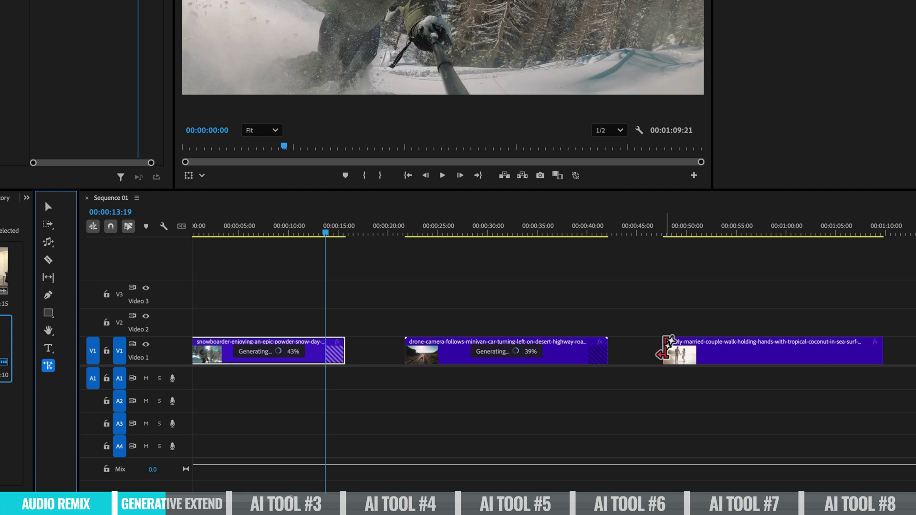
drag(664, 347, 643, 349)
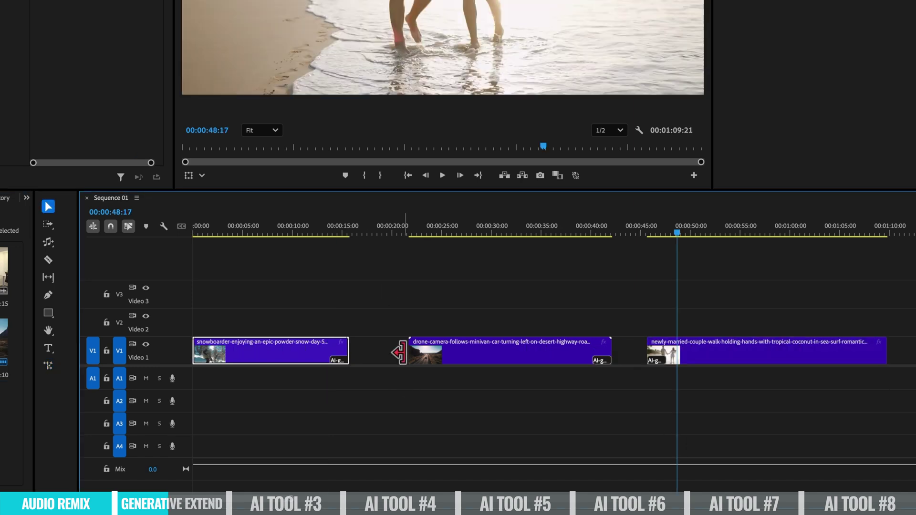
scroll(402, 341, up, 3)
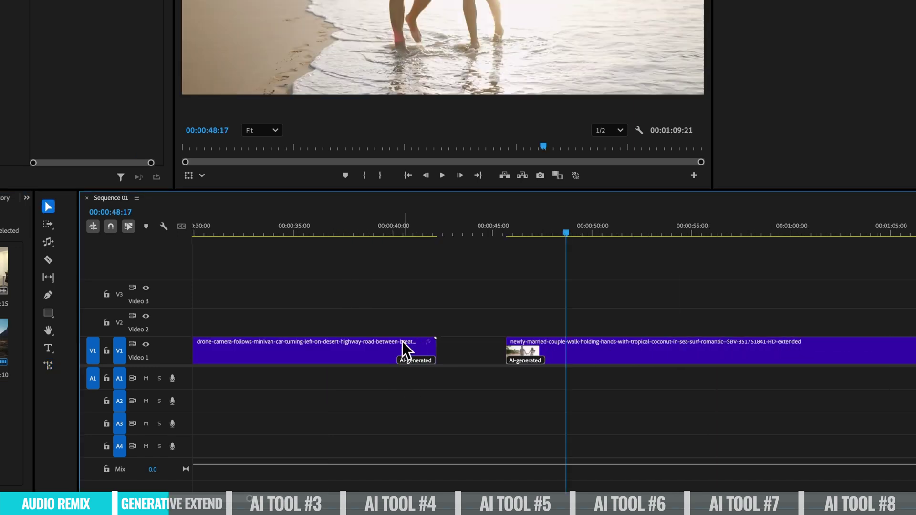
scroll(393, 336, up, 10)
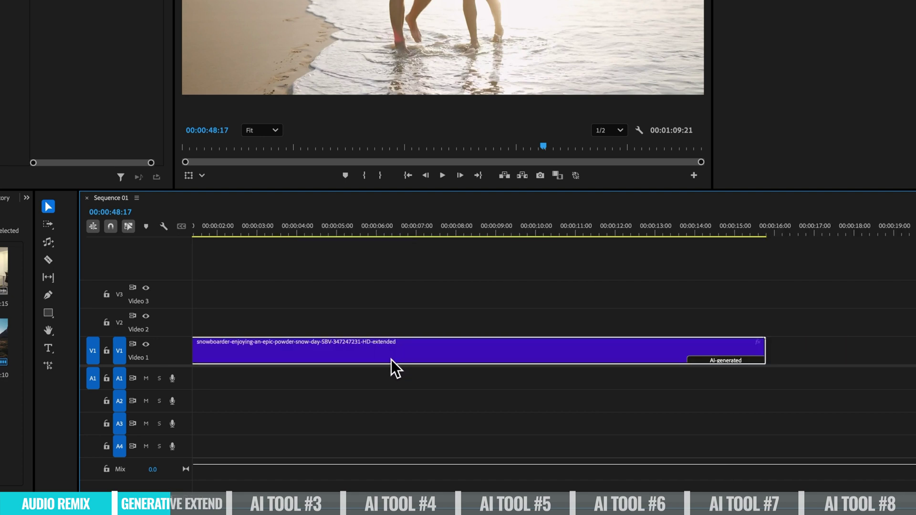
scroll(392, 359, down, 1)
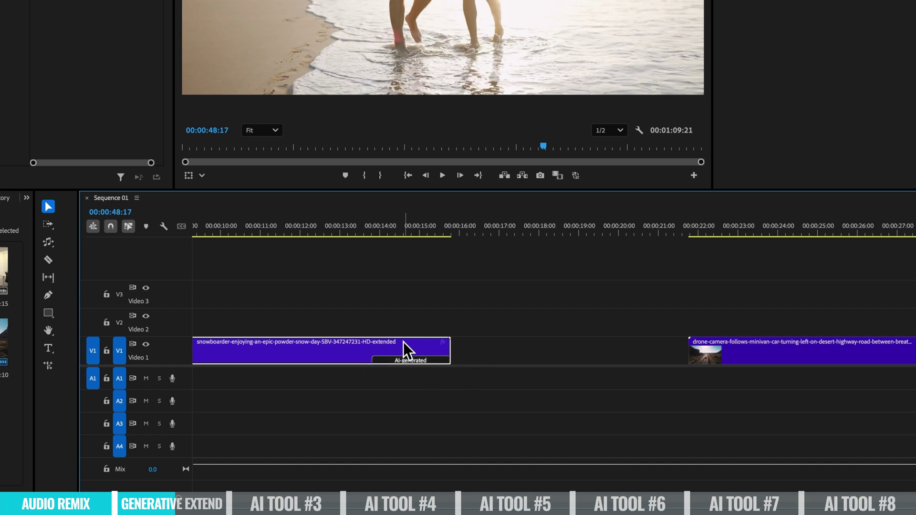
drag(378, 233, 321, 231)
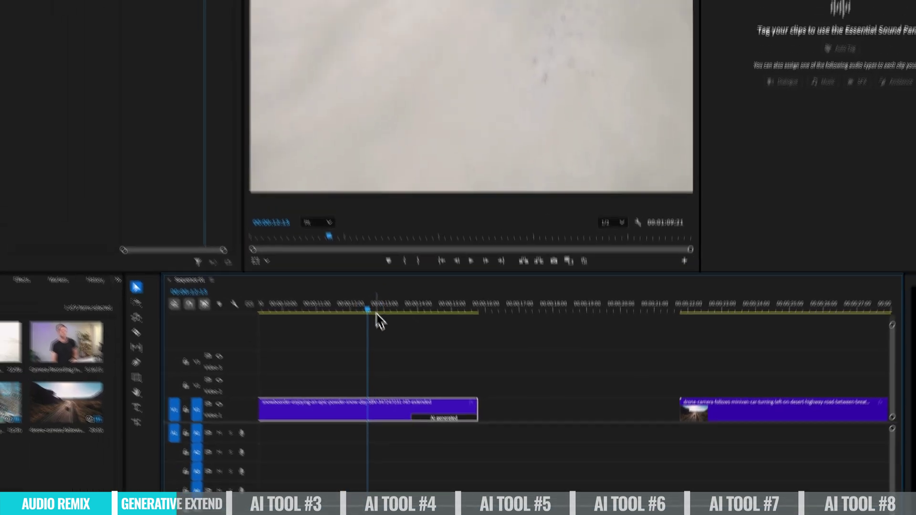
key(space)
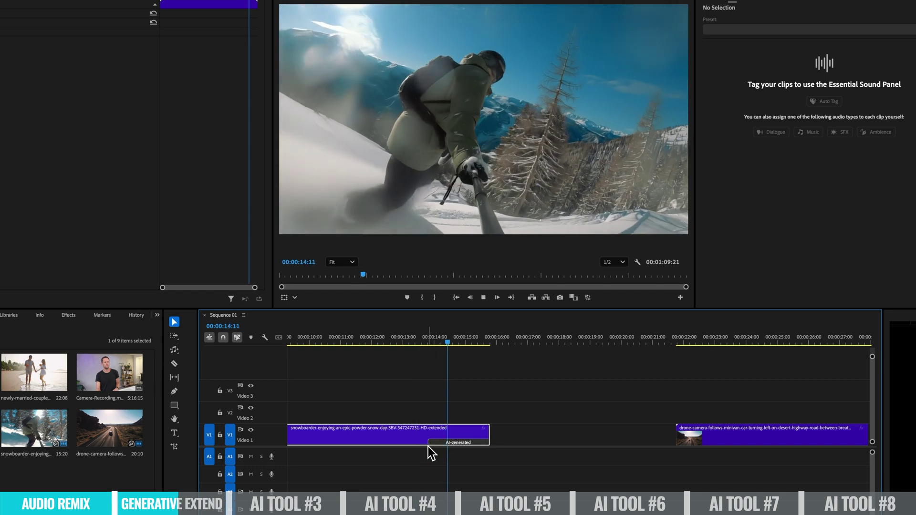
key(space)
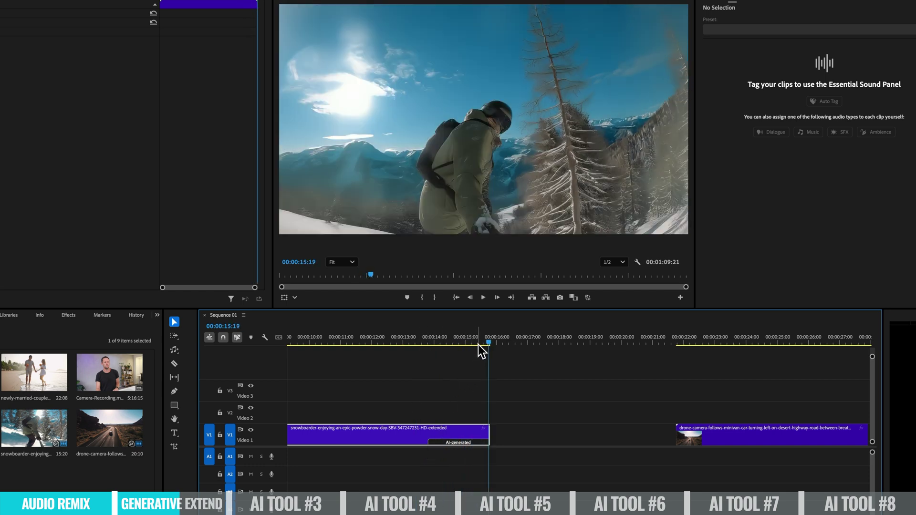
drag(481, 351, 422, 353)
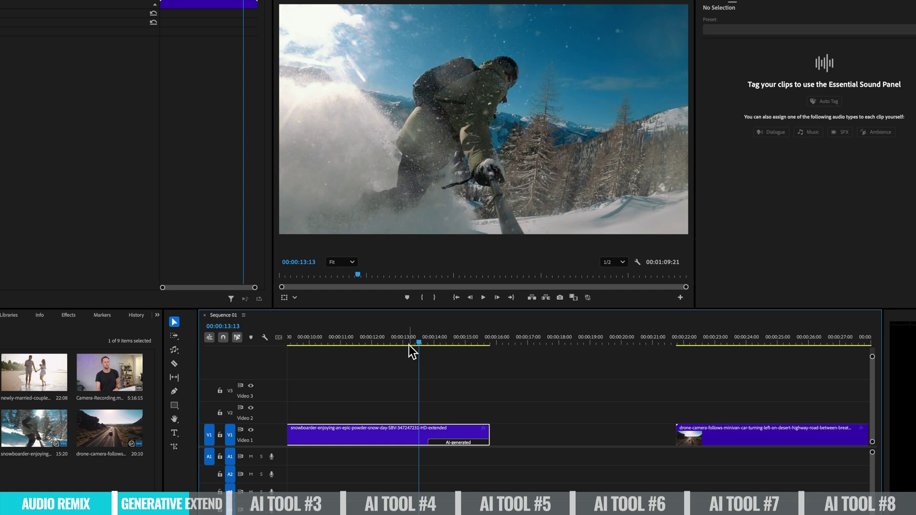
drag(419, 342, 394, 357)
key(space)
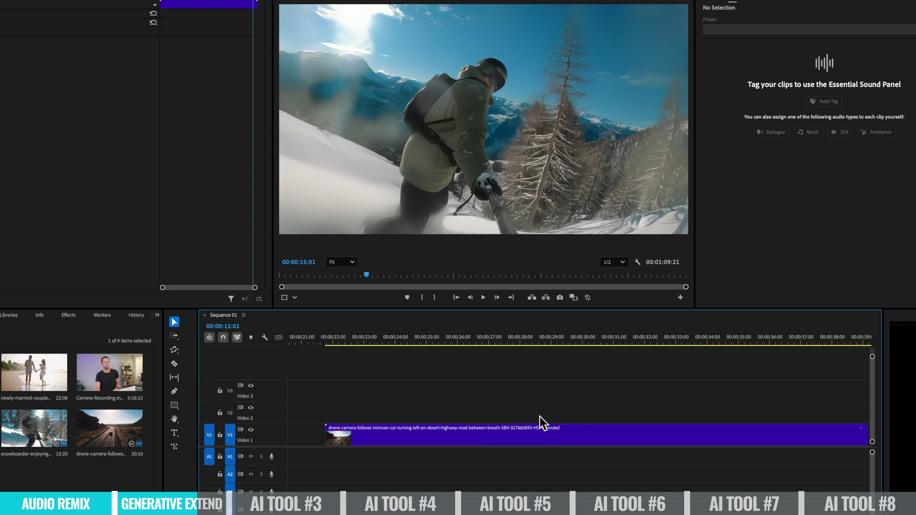
- Fit the sequence in the timeline and scrub and play through the drone clip's extended end
key(minus)
click(477, 339)
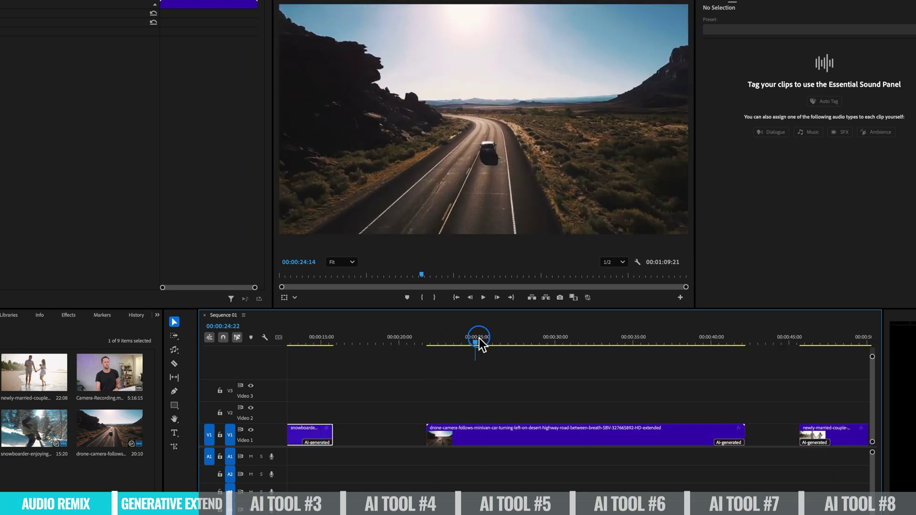
drag(479, 342, 682, 365)
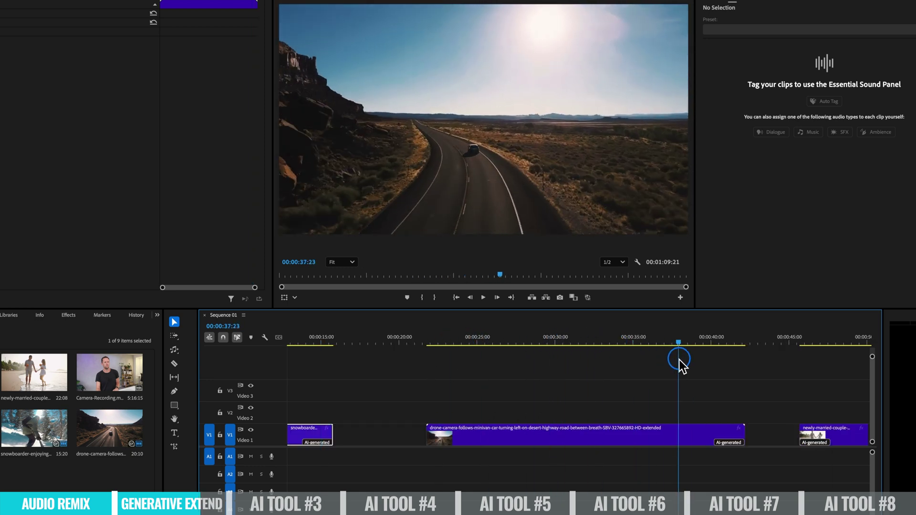
key(space)
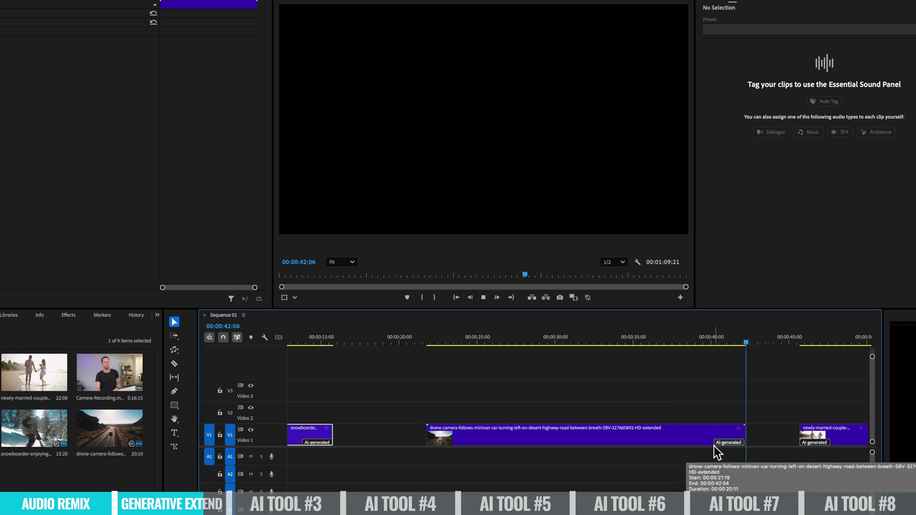
key(space)
drag(719, 346, 733, 358)
- Play the extended beach couple clip, stop at 00:00:50:24, and show its generation feedback options
scroll(564, 411, right, 5)
drag(507, 343, 478, 355)
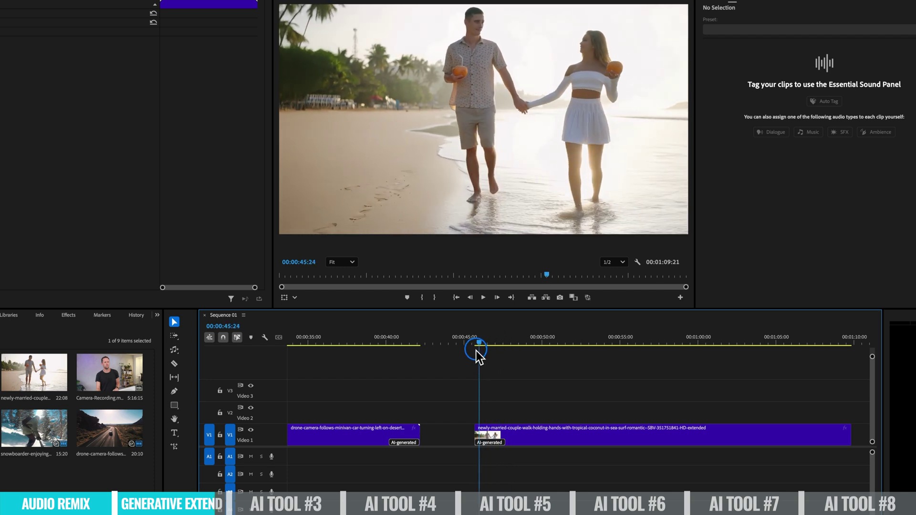
key(space)
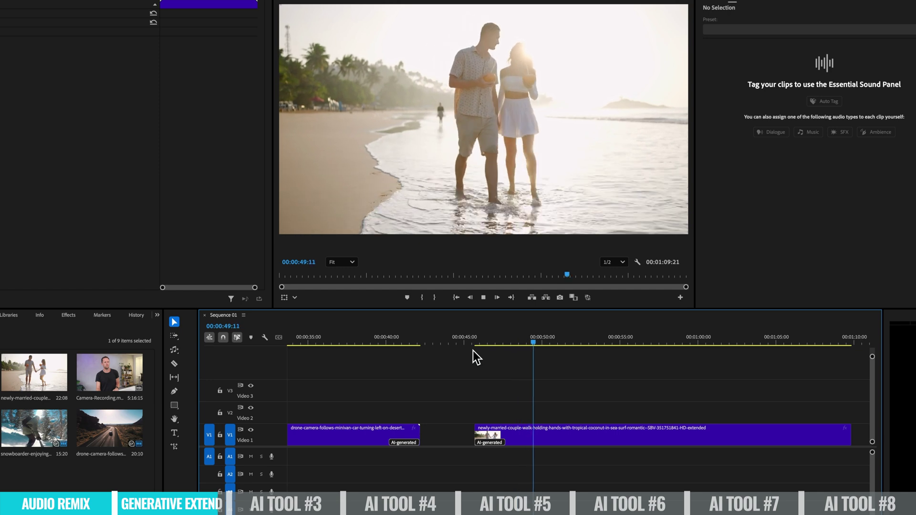
click(482, 343)
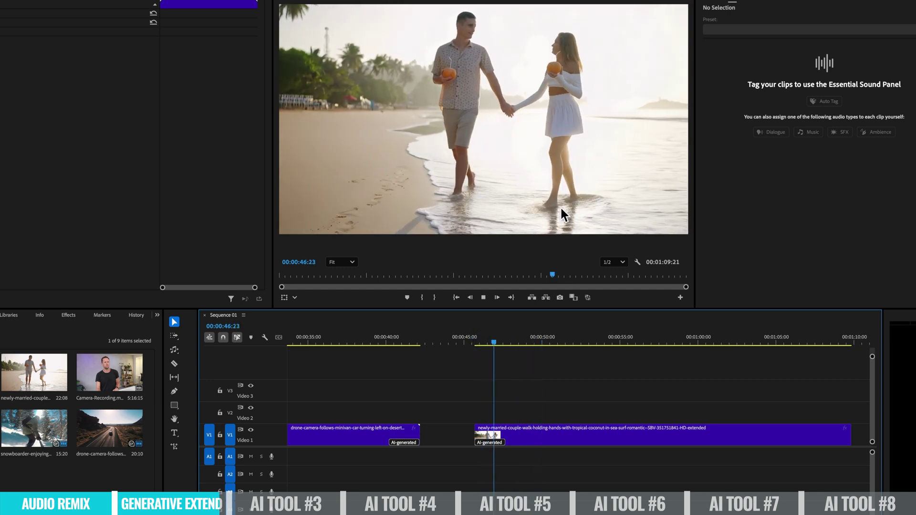
click(531, 434)
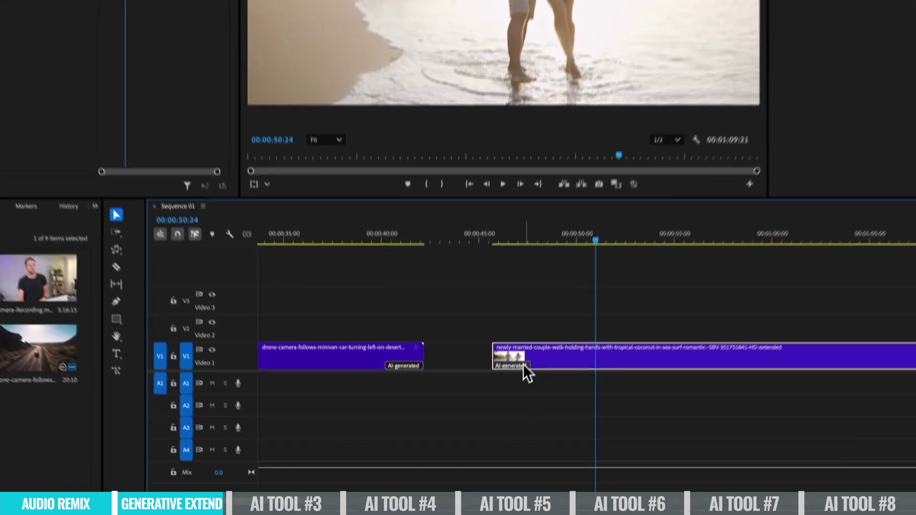
click(504, 366)
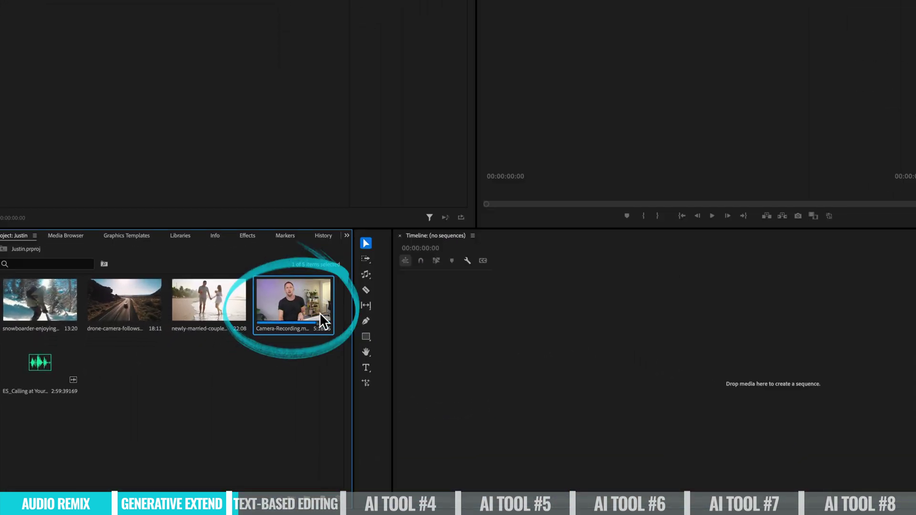
- Bring up the Camera-Recording clip's context menu in the Project panel, showing Transcribe...
right_click(285, 305)
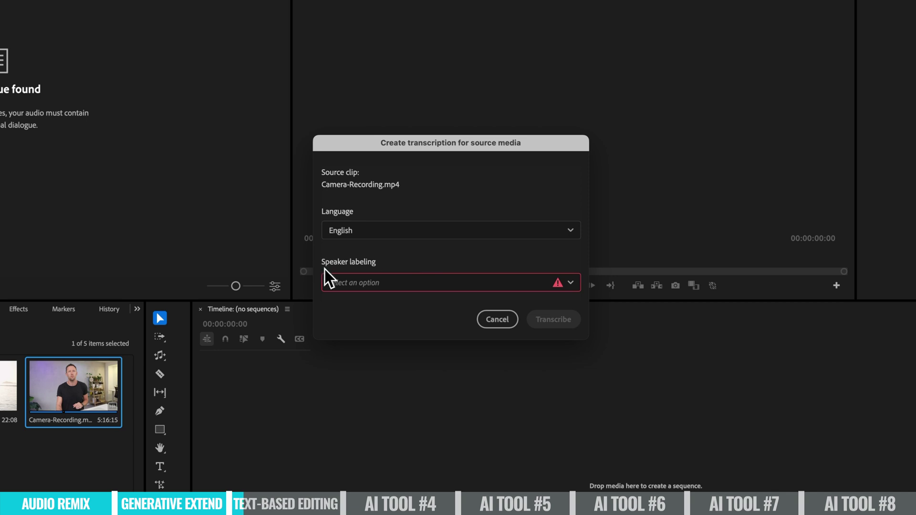
- Transcribe Camera-Recording.mp4 in English with speaker labeling set to 'No, don't separate speakers'
click(533, 286)
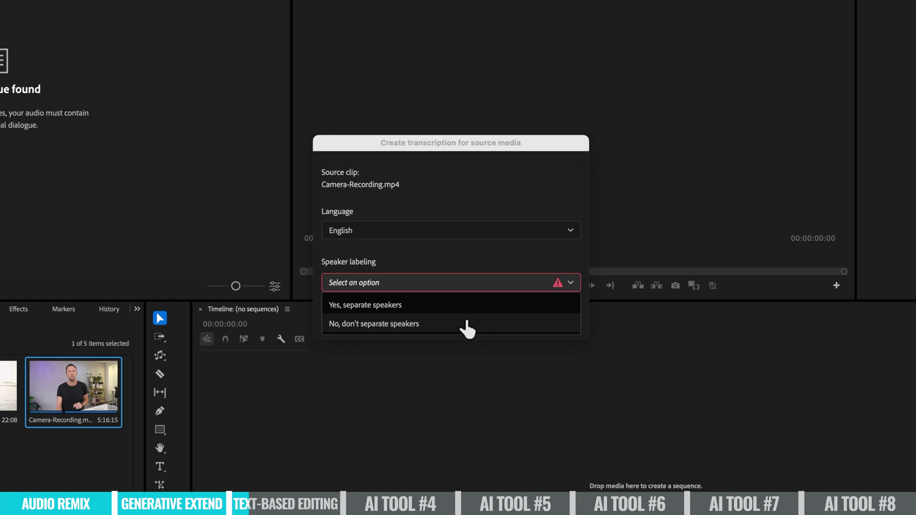
click(369, 326)
click(546, 320)
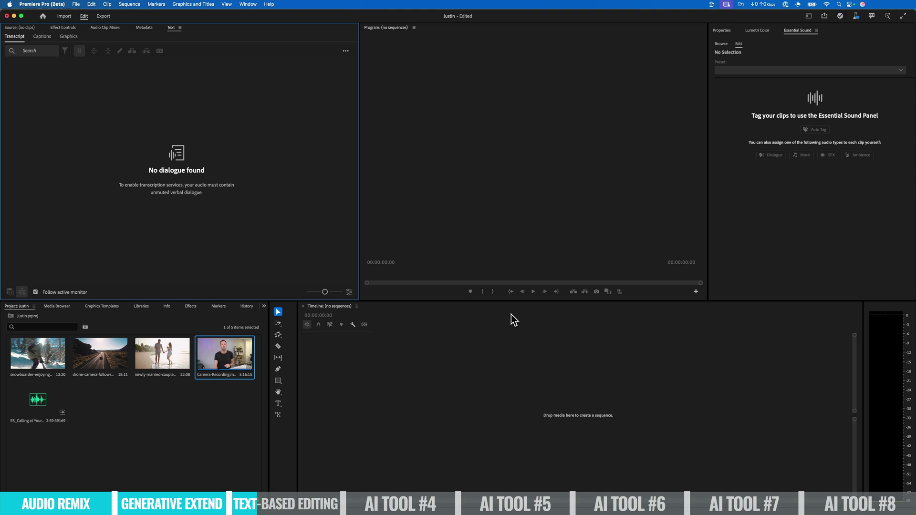
click(511, 314)
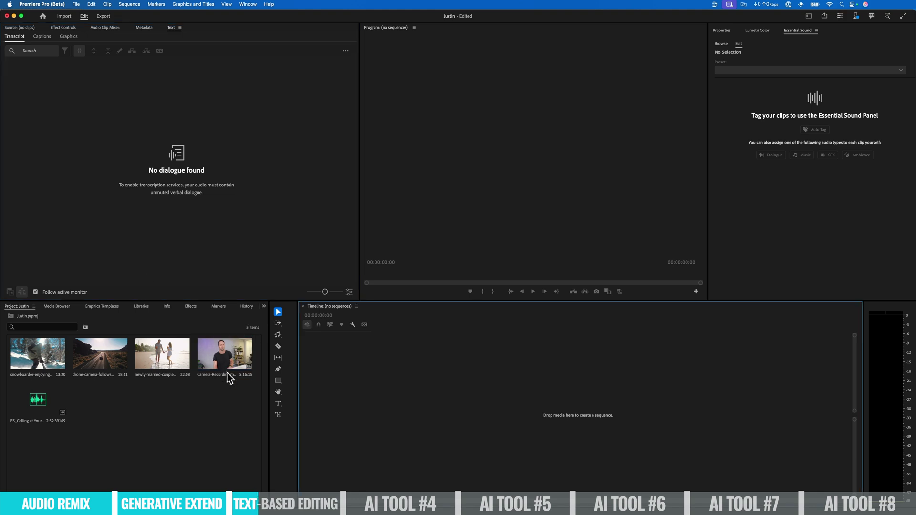
- Drop Camera-Recording onto the Timeline to get its sequence and the 00:00:00:00–00:05:16:15 transcript
drag(231, 364, 402, 408)
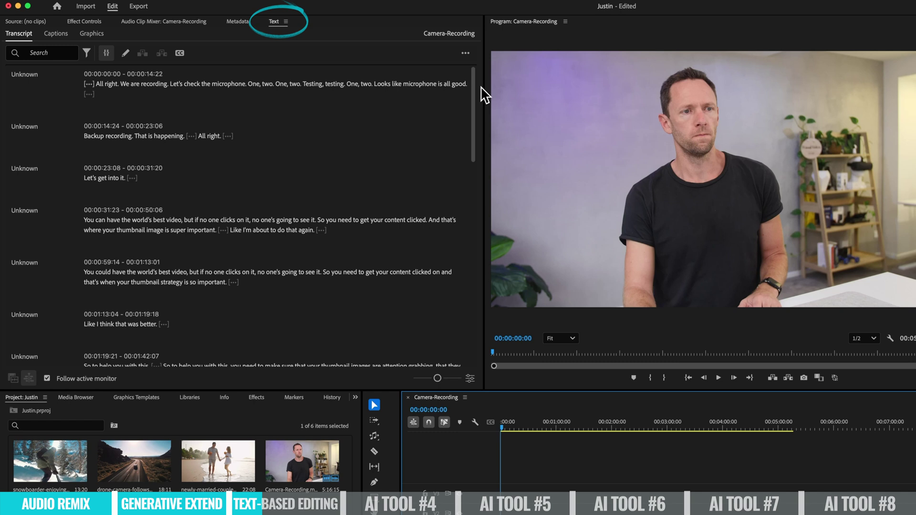
drag(472, 120, 453, 95)
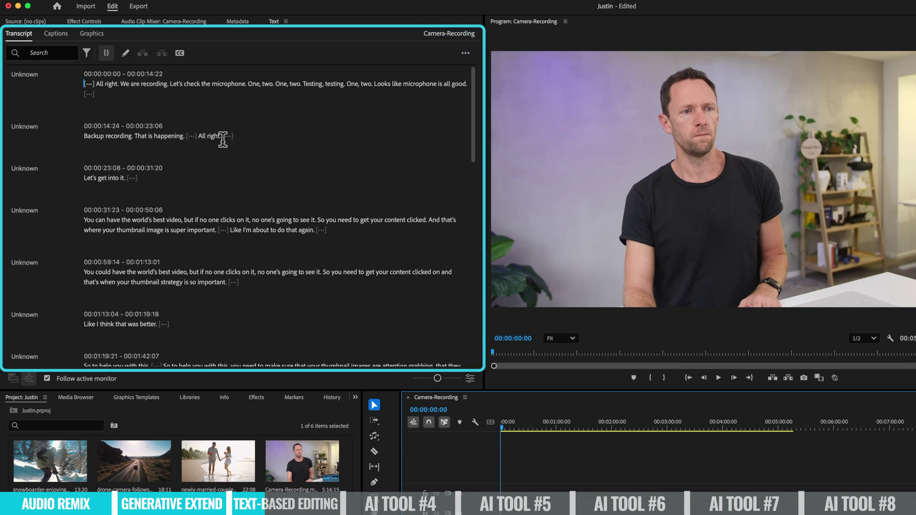
mouse_move(229, 136)
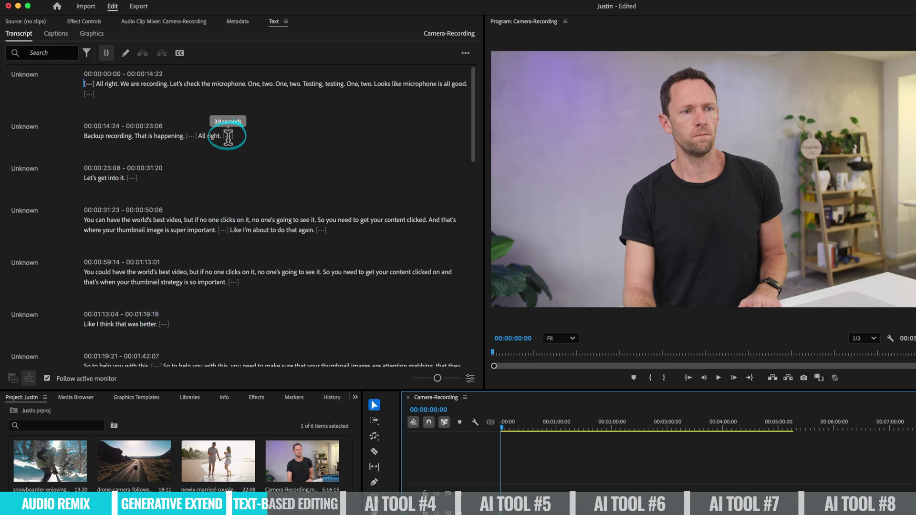
mouse_move(132, 177)
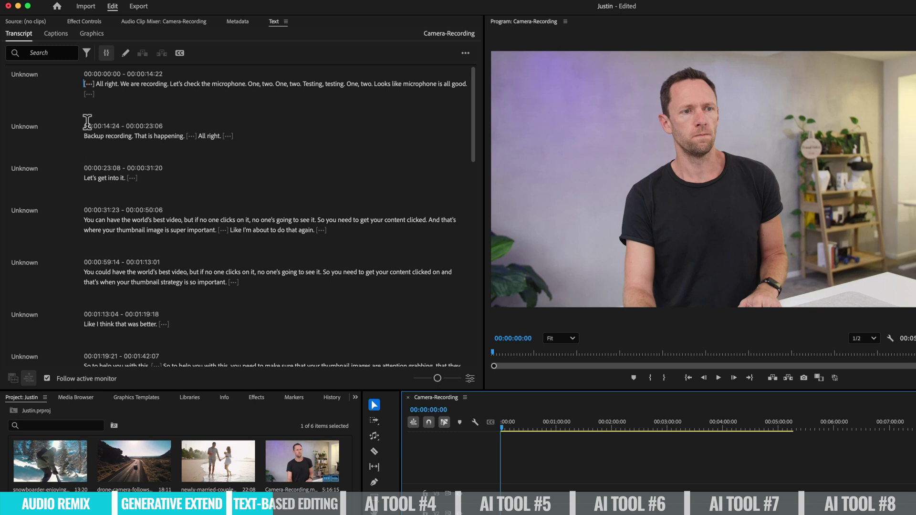
- Delete the 'Backup recording'–'do that again' passage and the repeated thumbnail-image passage from the transcript
drag(84, 136, 373, 231)
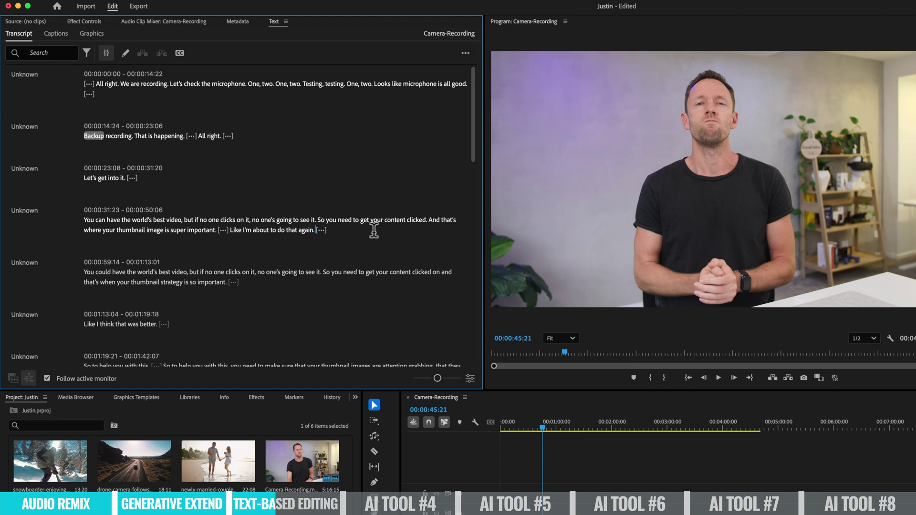
key(BackSpace)
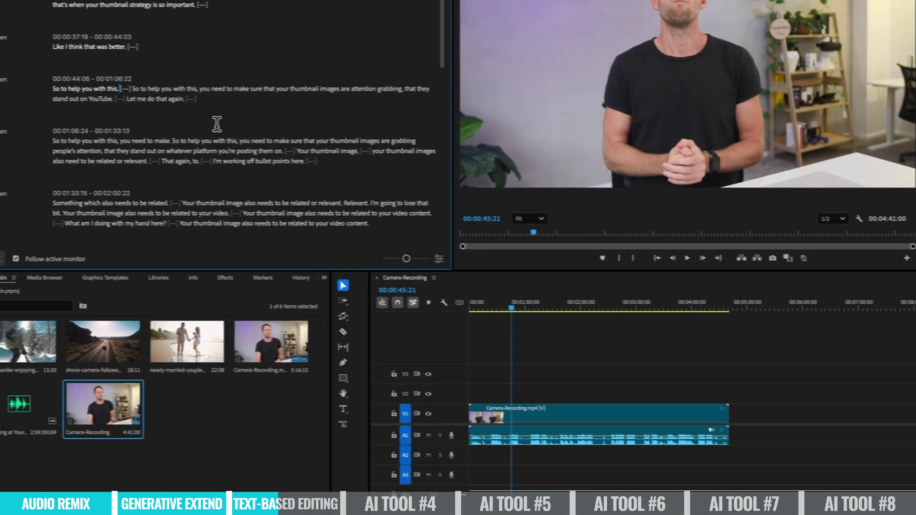
drag(340, 164, 311, 154)
key(Delete)
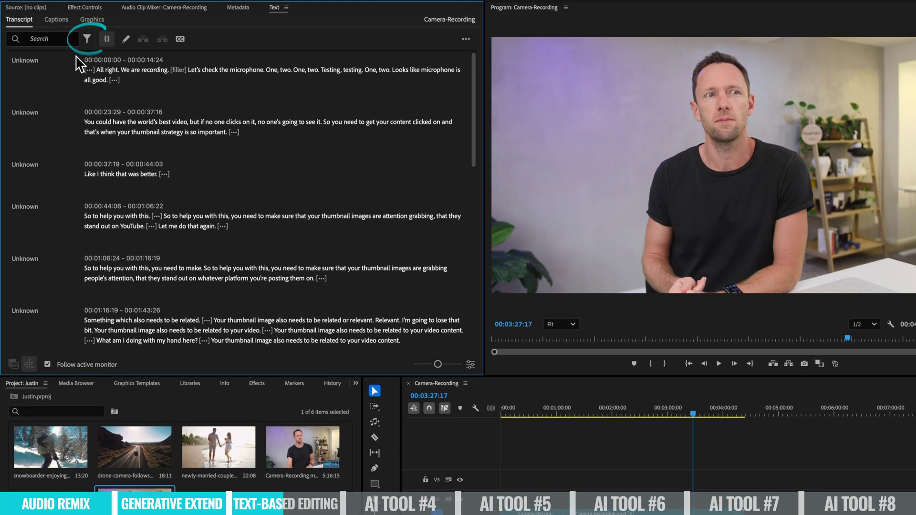
- Filter the transcript to its 26 pauses and extract them all, shortening the sequence to 2:47:09
click(87, 41)
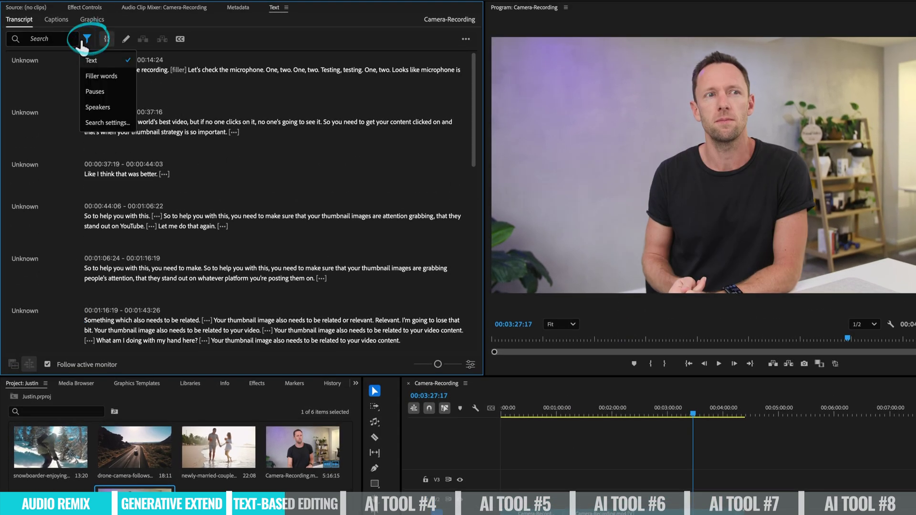
click(99, 91)
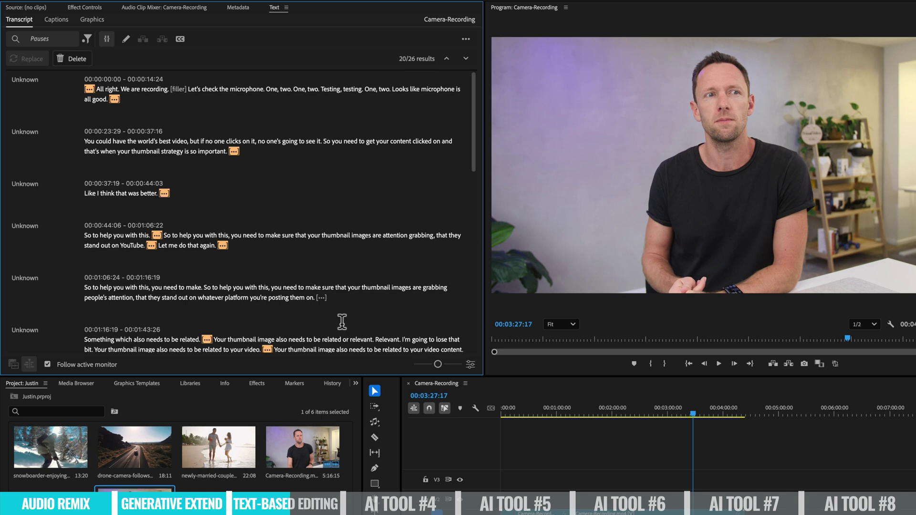
click(72, 59)
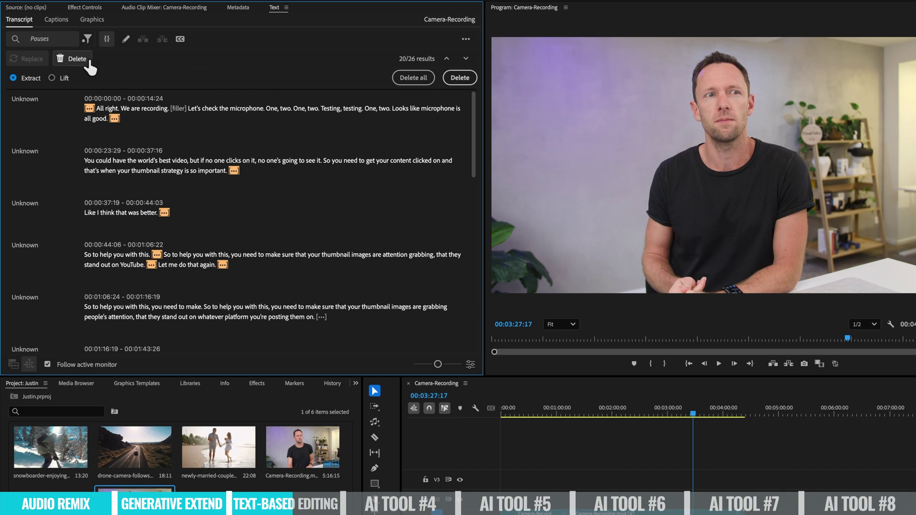
click(414, 82)
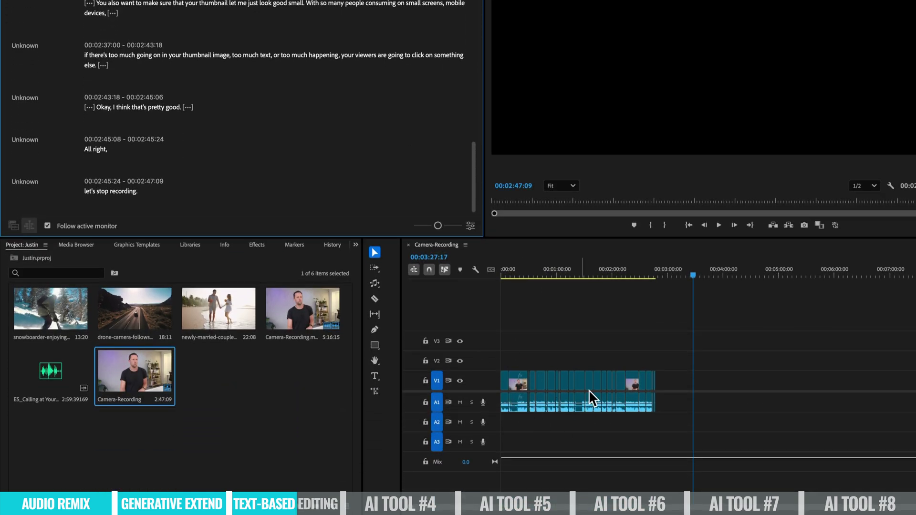
drag(540, 276, 559, 276)
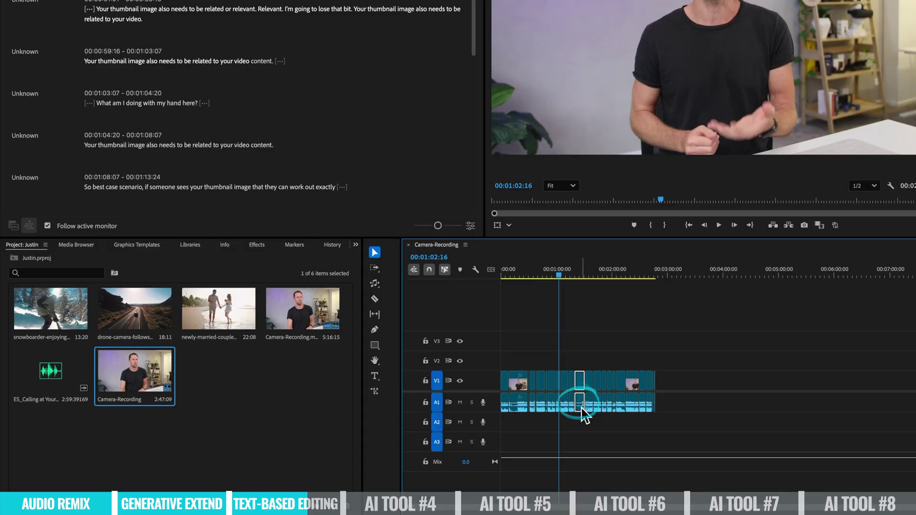
key(=)
key(=)
key(=)
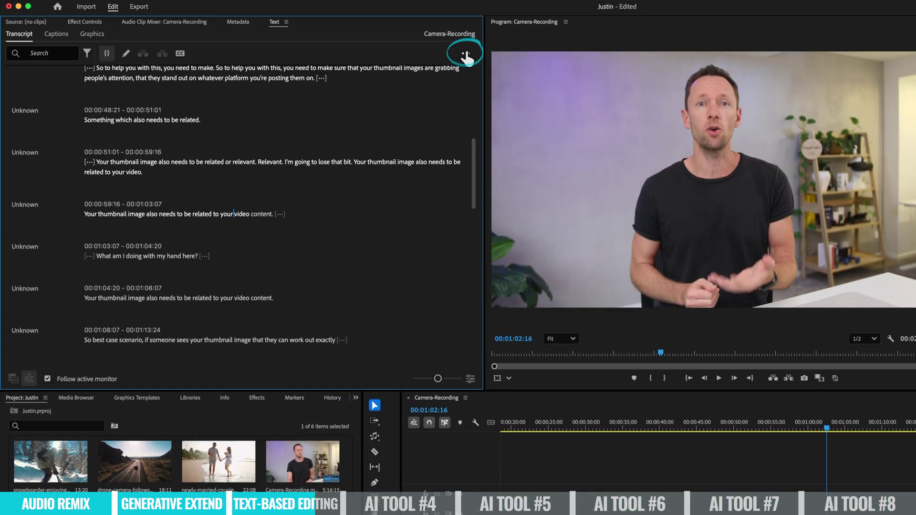
- Create captions from the transcript with the Subtitle default preset and scrub to 00:01:40:29 to check them
click(465, 54)
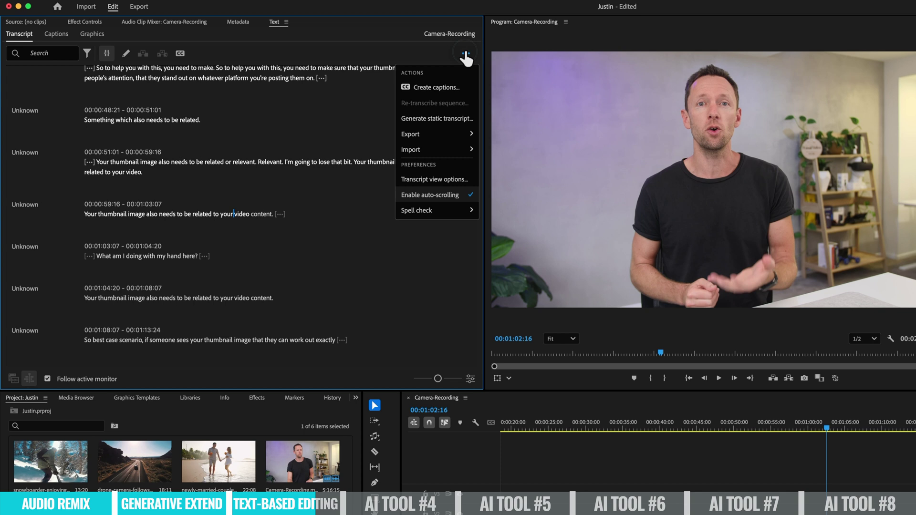
click(441, 91)
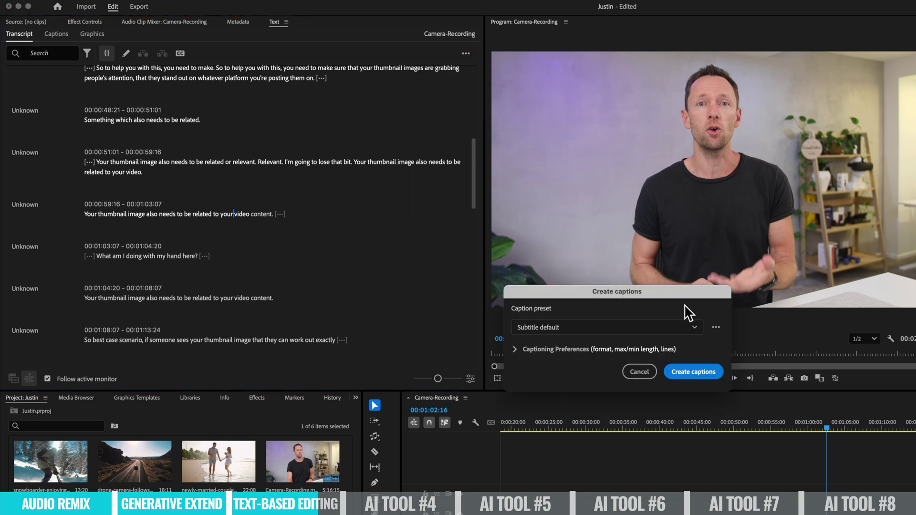
click(692, 377)
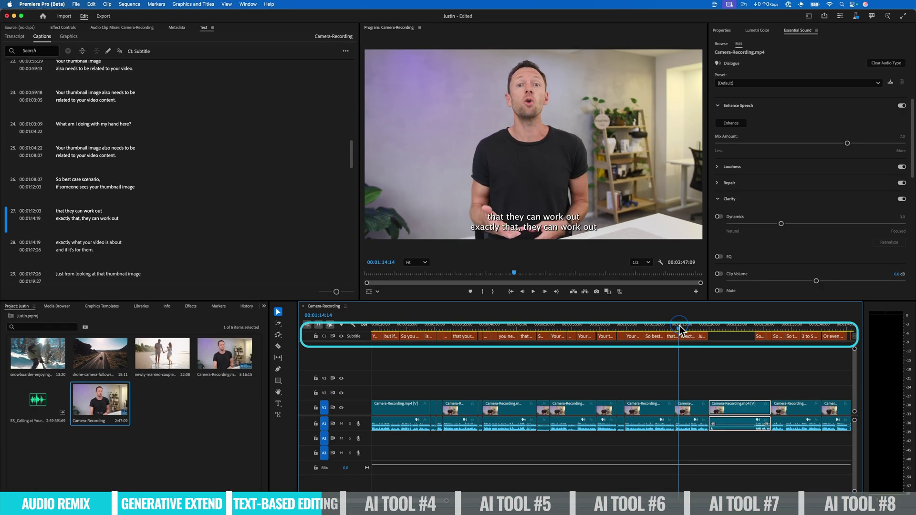
drag(681, 329, 802, 327)
click(827, 328)
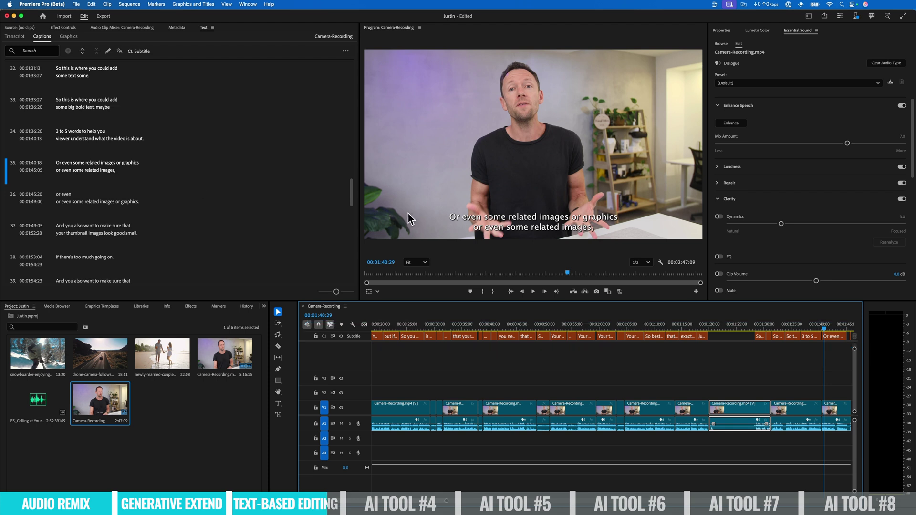
- Return to the Transcript view, dismiss its export options, and show the transcript filter choices
click(15, 36)
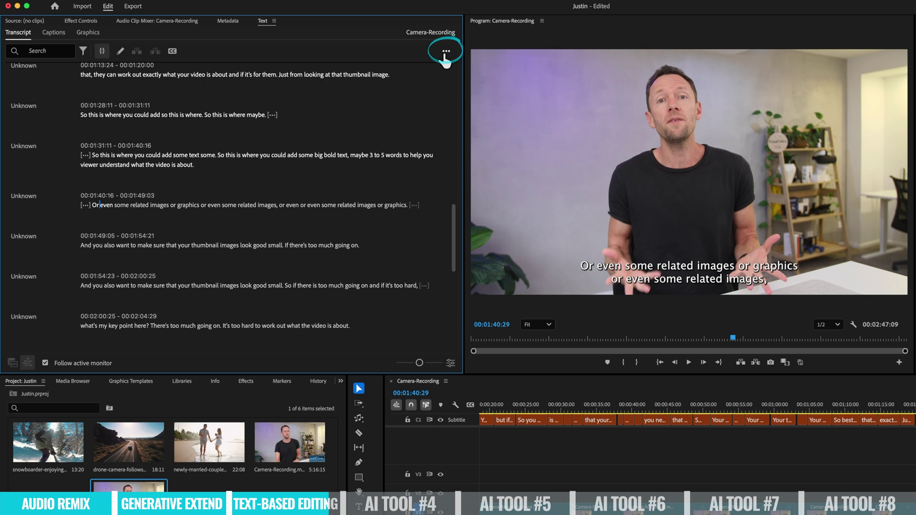
click(445, 53)
mouse_move(428, 137)
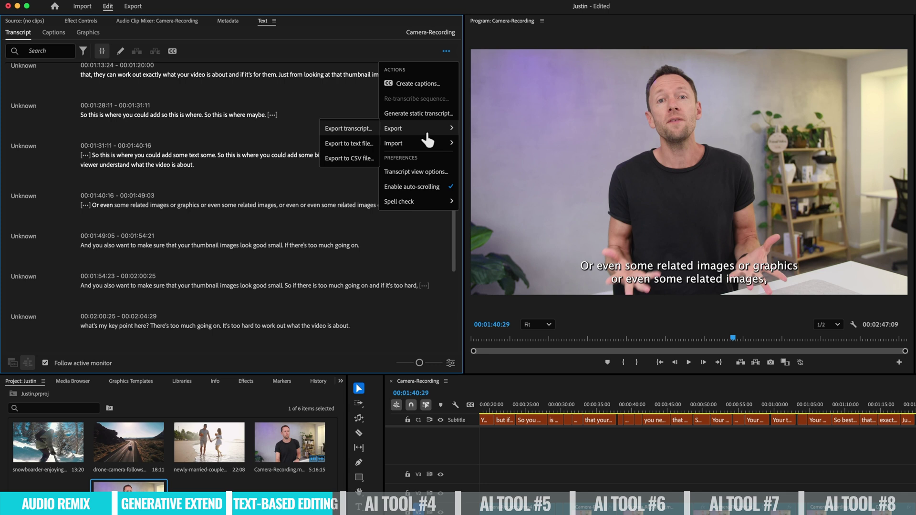
key(Escape)
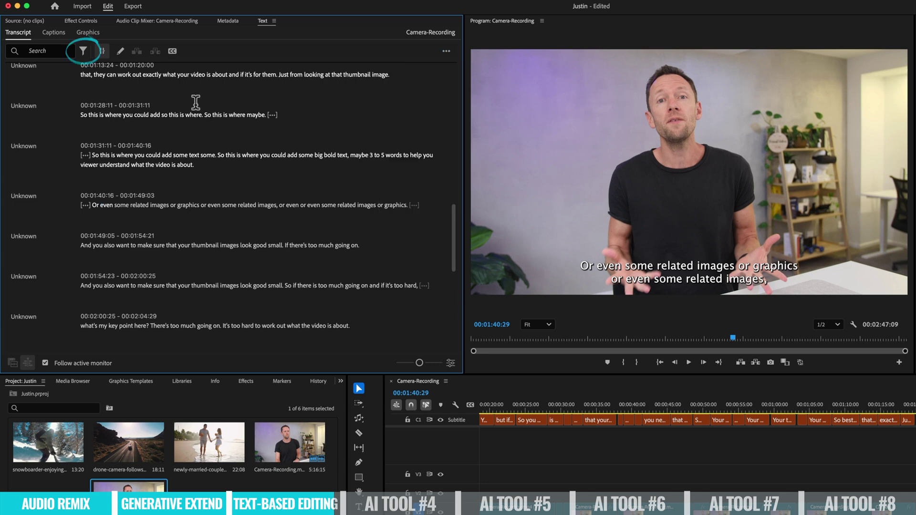
click(83, 51)
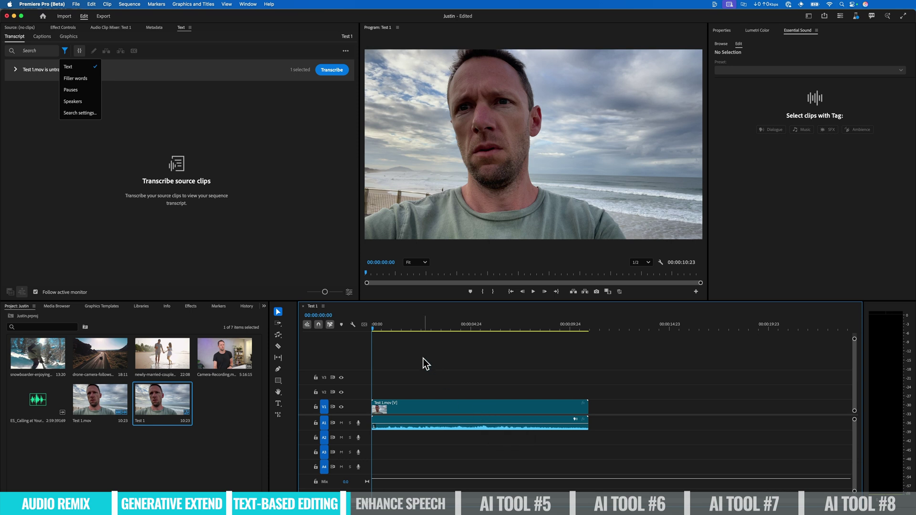
- Play the beach clip from 00:00 with the listening volume turned up
click(370, 329)
key(space)
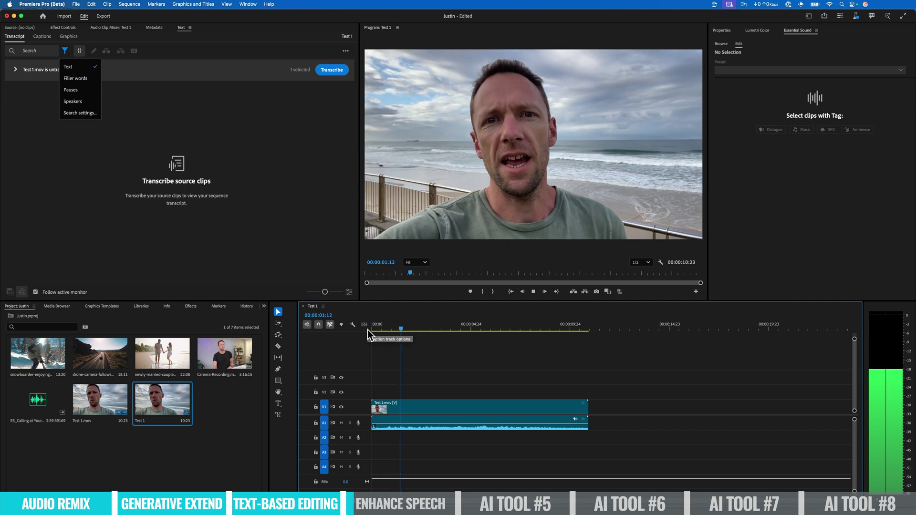
key(XF86AudioRaiseVolume)
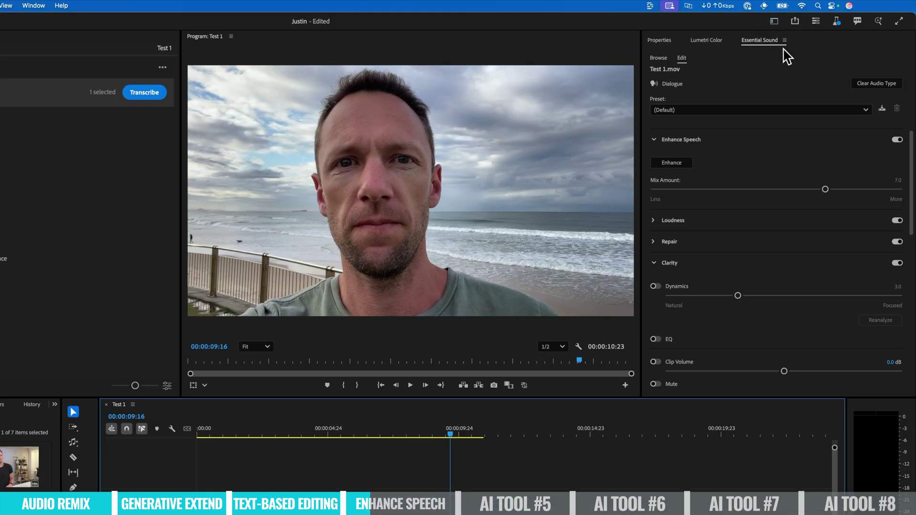
- Show the Essential Sound panel and apply Enhance Speech to Test 1.mov at Mix Amount 7.0
click(34, 5)
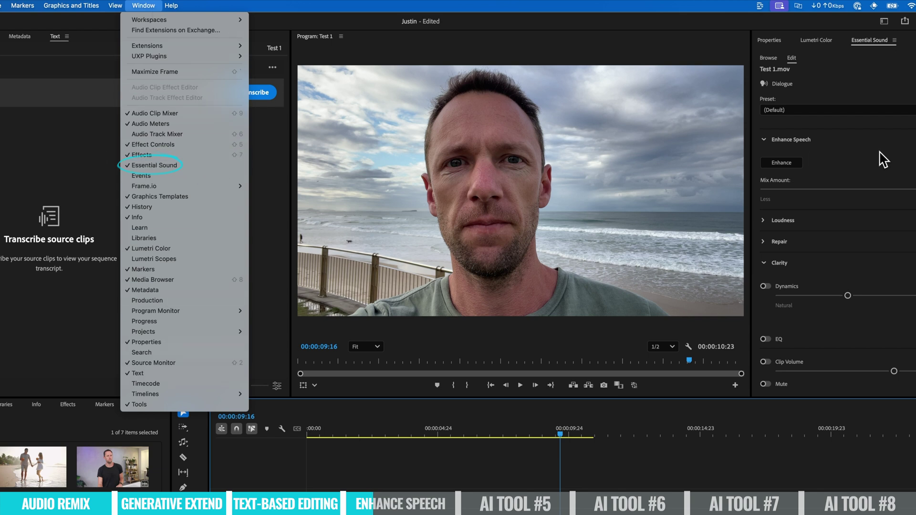
click(769, 155)
click(782, 163)
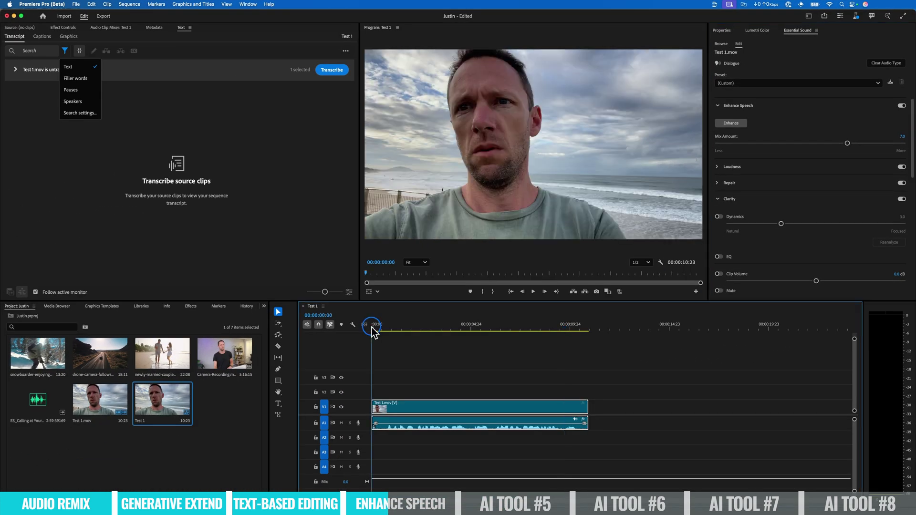
- Play the enhanced beach clip, then replay it from the start of the sequence
key(space)
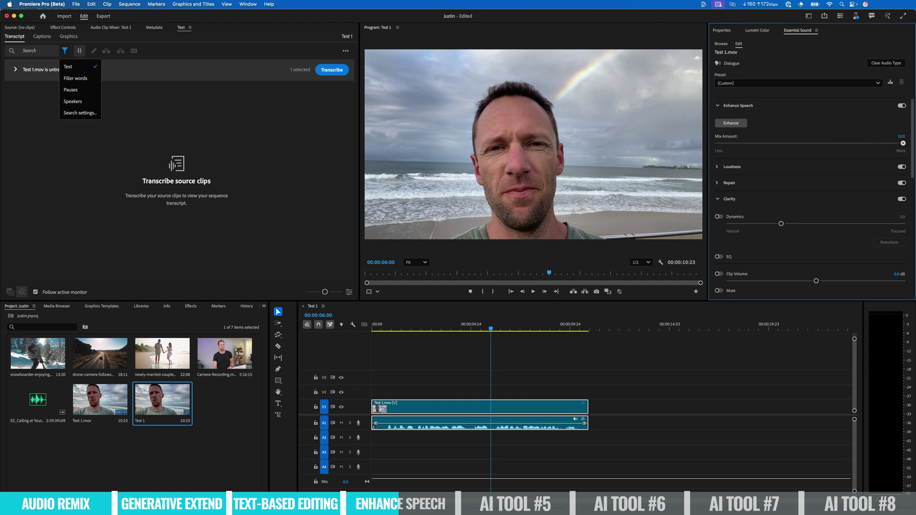
click(364, 331)
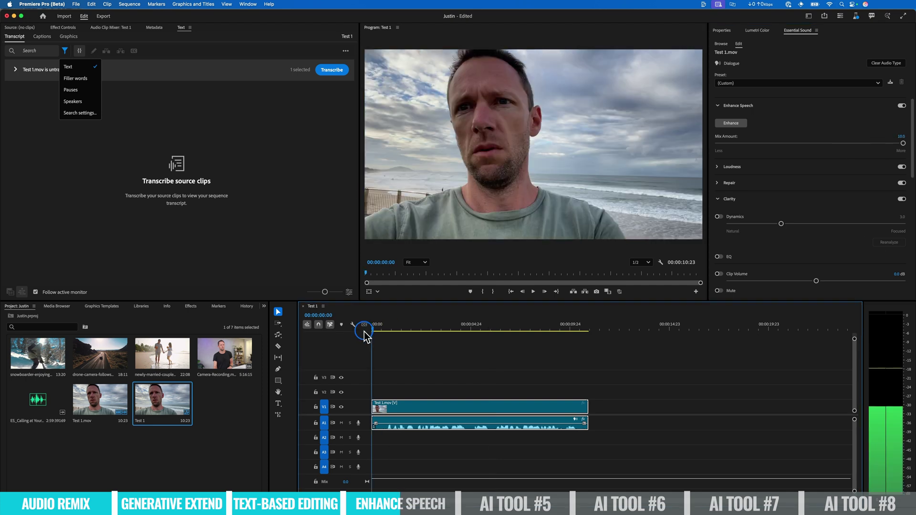
key(space)
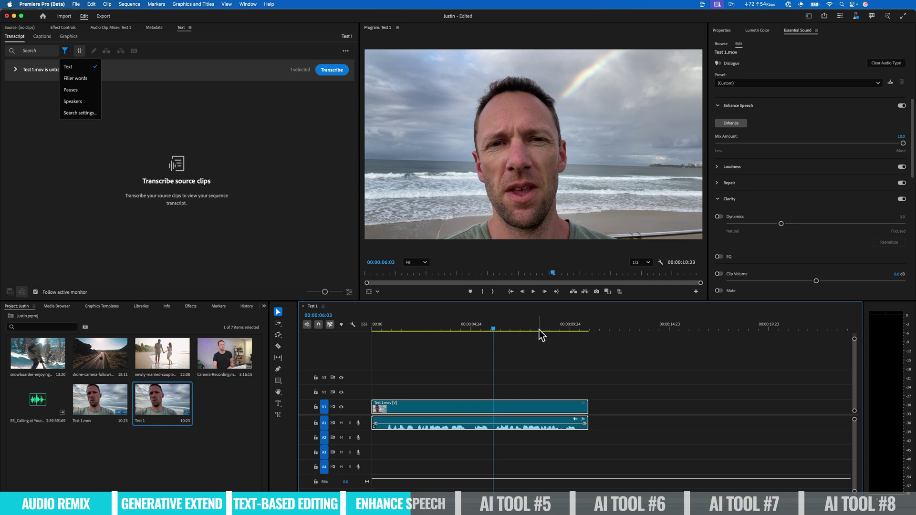
- Adjust the Enhance Speech mix amount, then delete the beach clip from the sequence
click(902, 145)
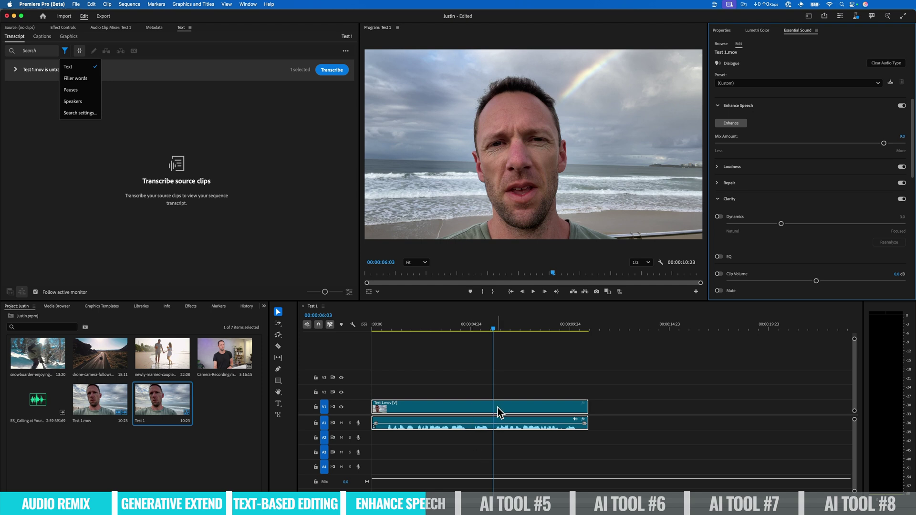
key(Delete)
- Put Camera-Recording.mp4 into the sequence, resolve the clip mismatch warning, and preview it
drag(232, 365, 371, 422)
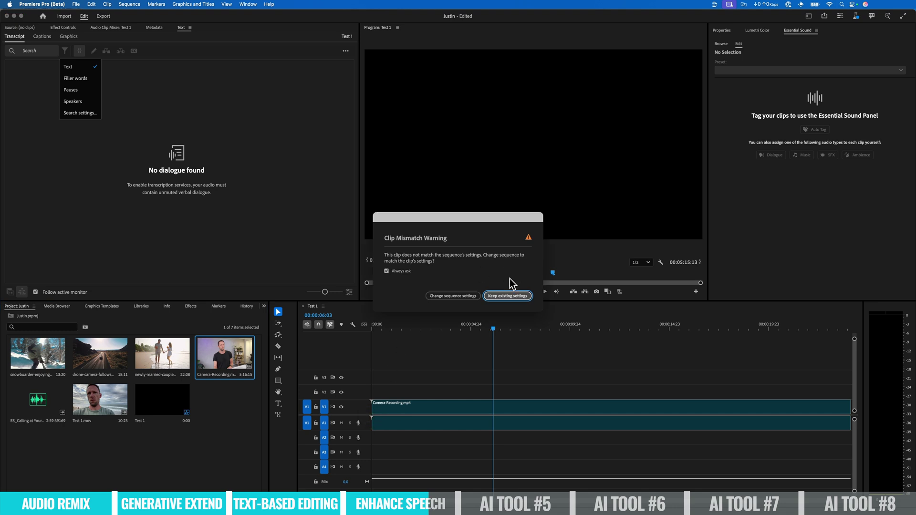
click(446, 297)
click(422, 328)
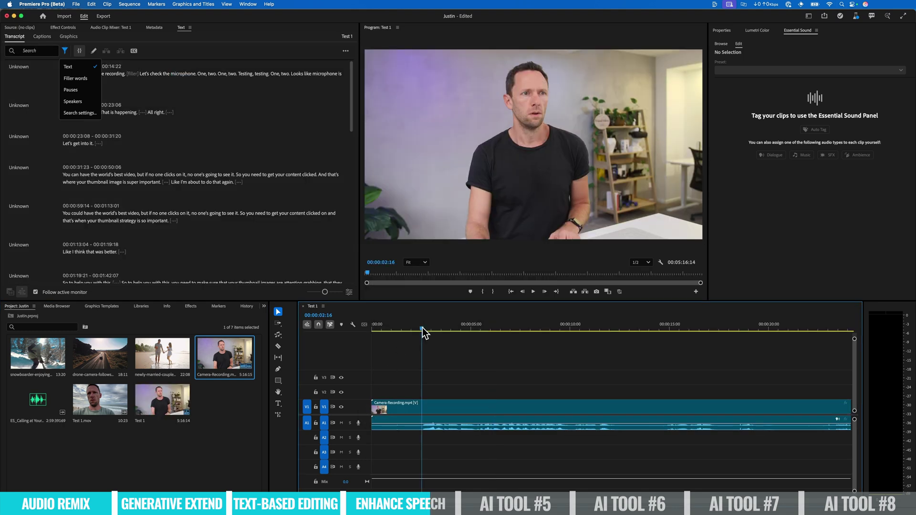
key(space)
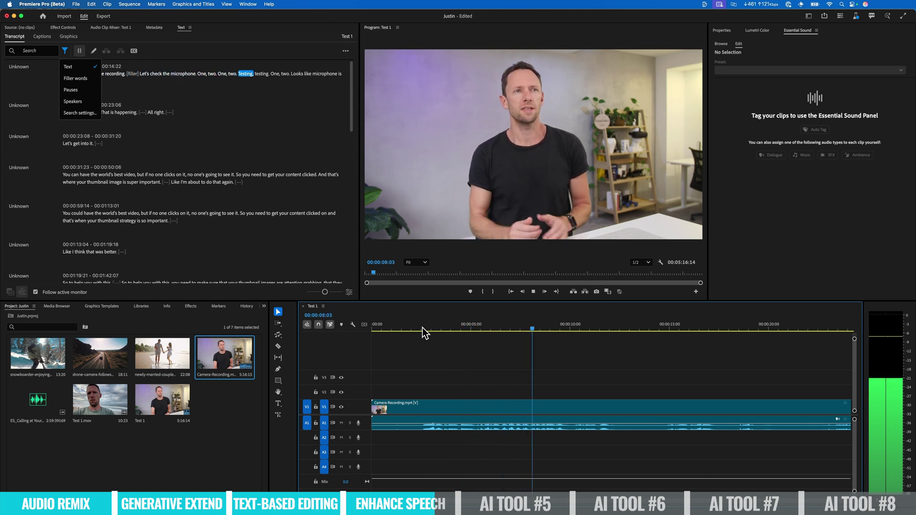
key(space)
- Apply Enhance Speech to the clip's first part before 00:00:11:10 and play it back
click(597, 329)
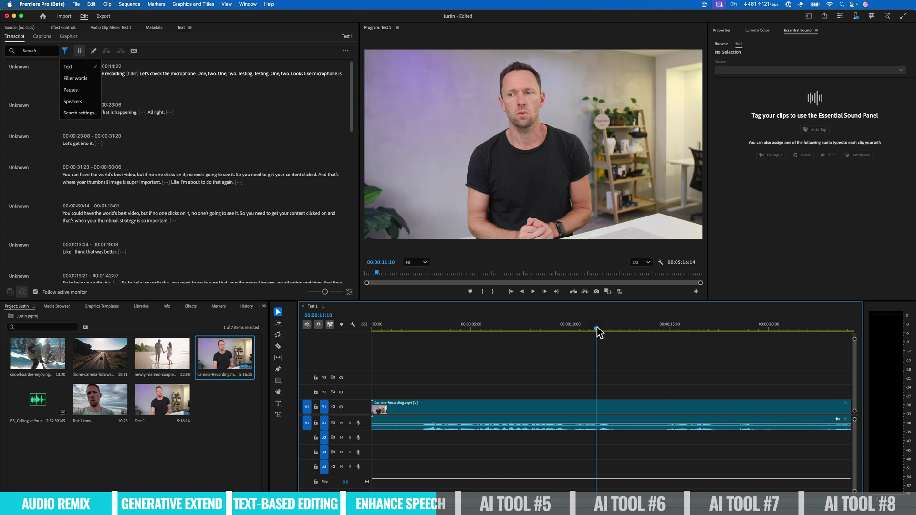
click(536, 410)
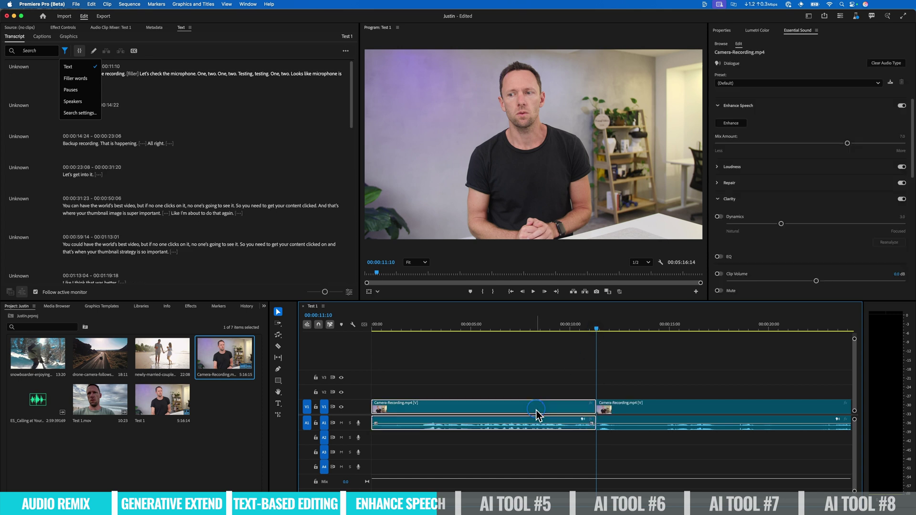
click(459, 328)
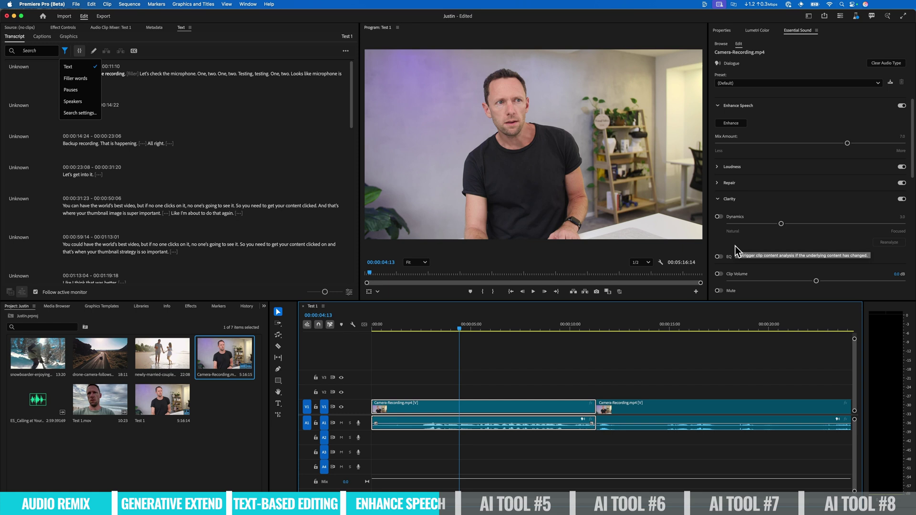
click(731, 123)
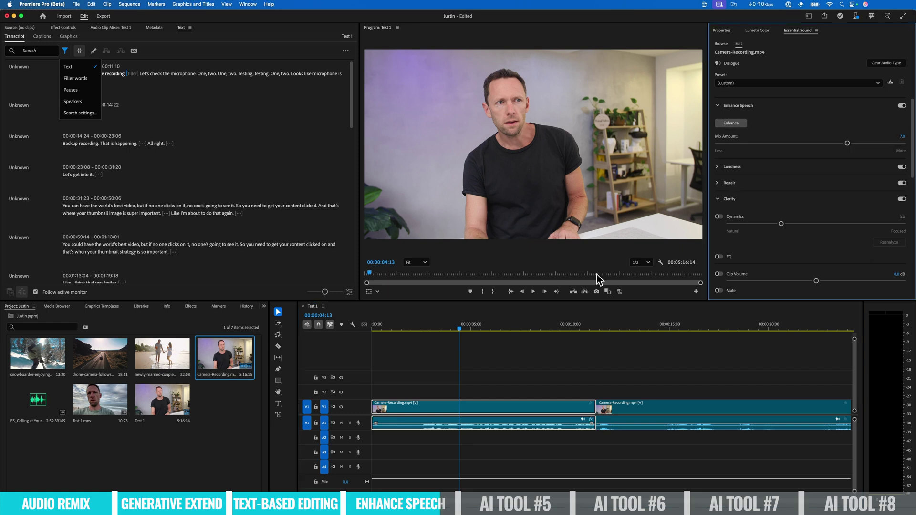
click(404, 328)
key(space)
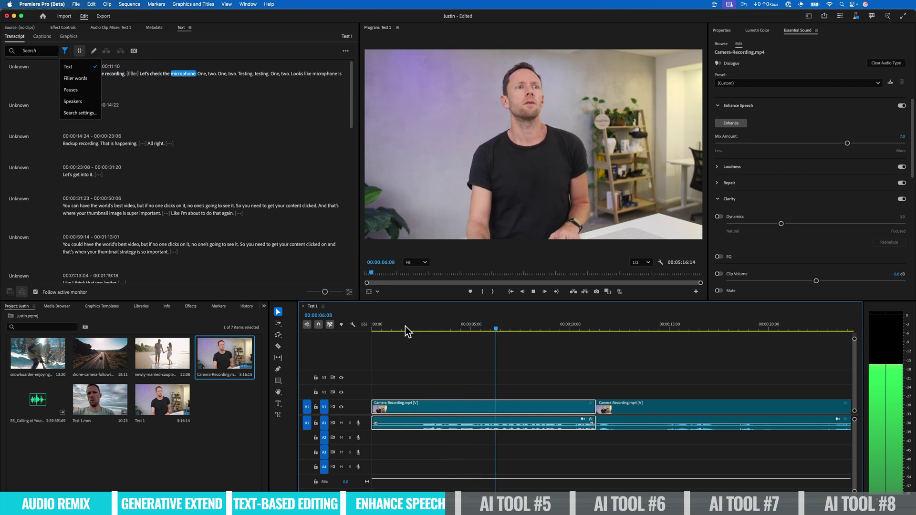
- Turn Enhance Speech off on Camera-Recording.mp4 and replay it to hear the original audio
key(space)
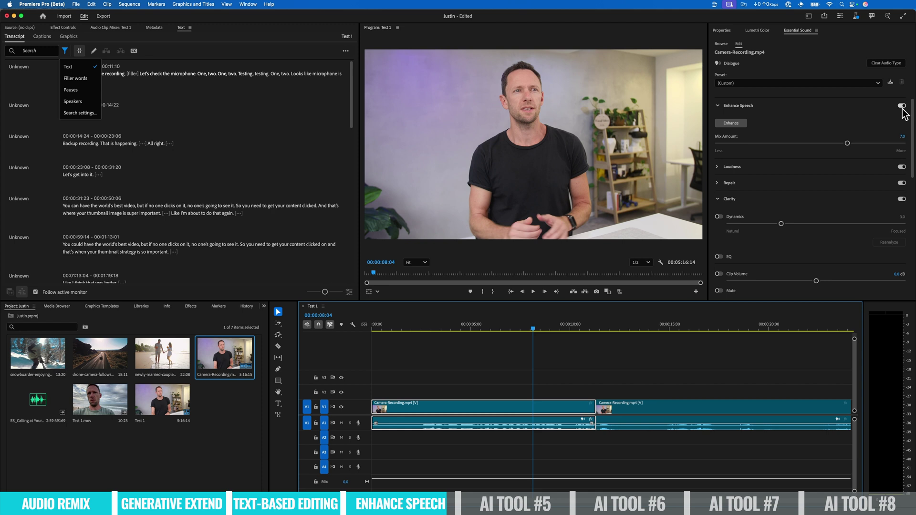
click(901, 106)
key(space)
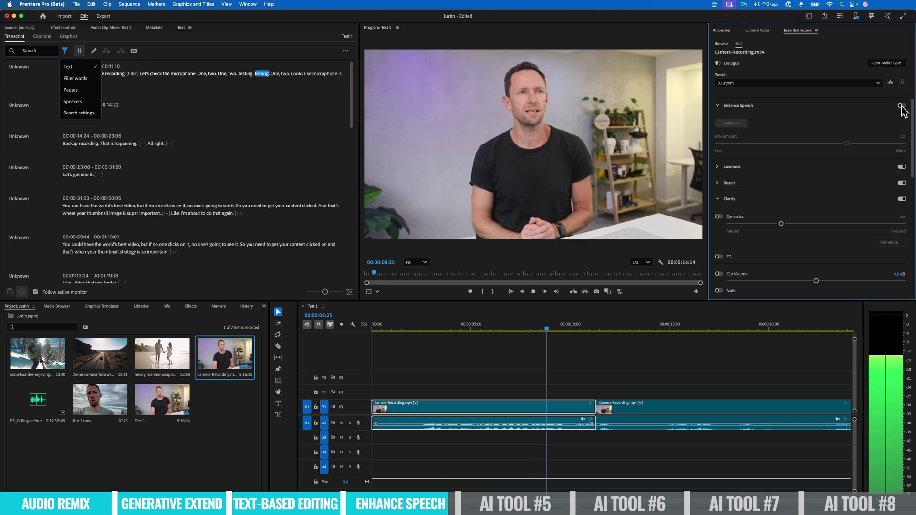
key(space)
click(516, 328)
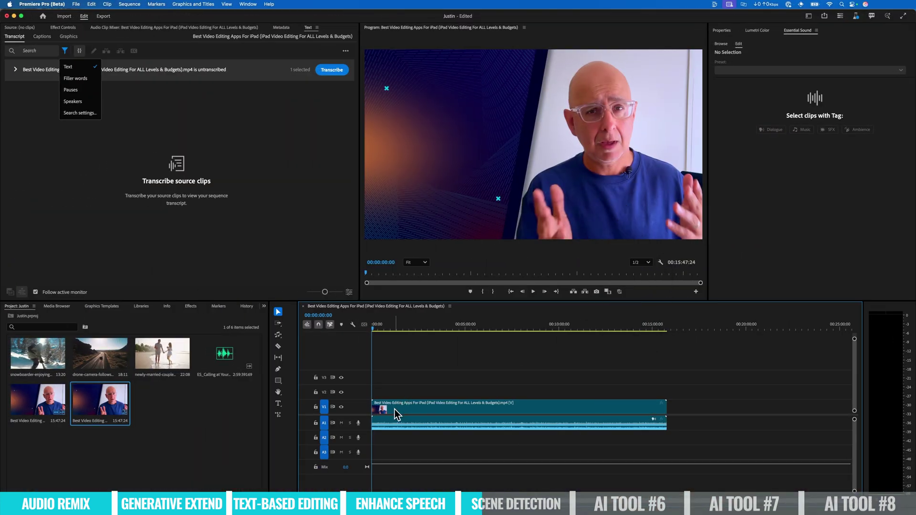
- Scrub the iPad apps video, then run Scene Edit Detection applying a cut at each detected point
drag(379, 332, 409, 352)
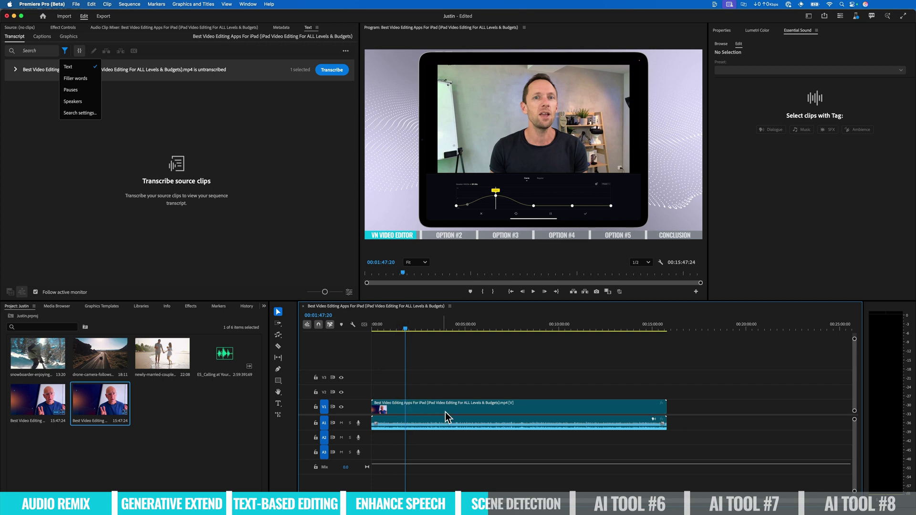
drag(471, 329, 502, 328)
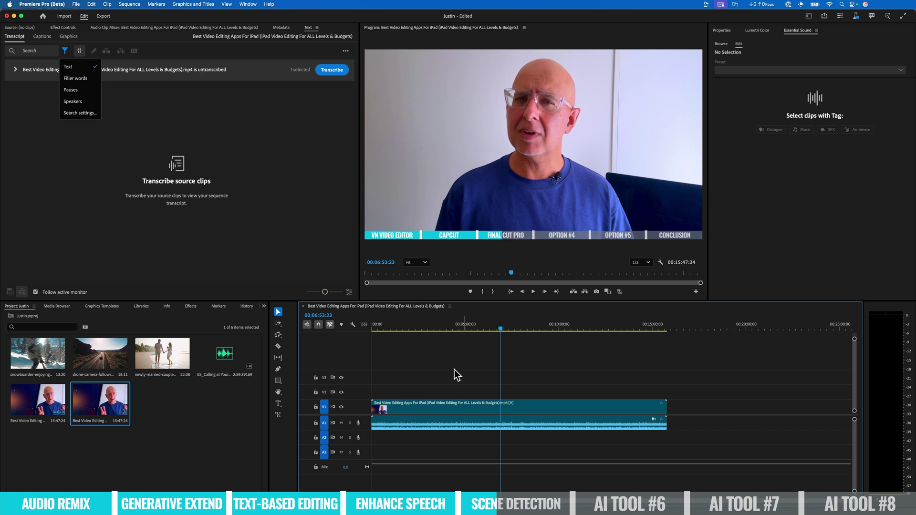
right_click(471, 407)
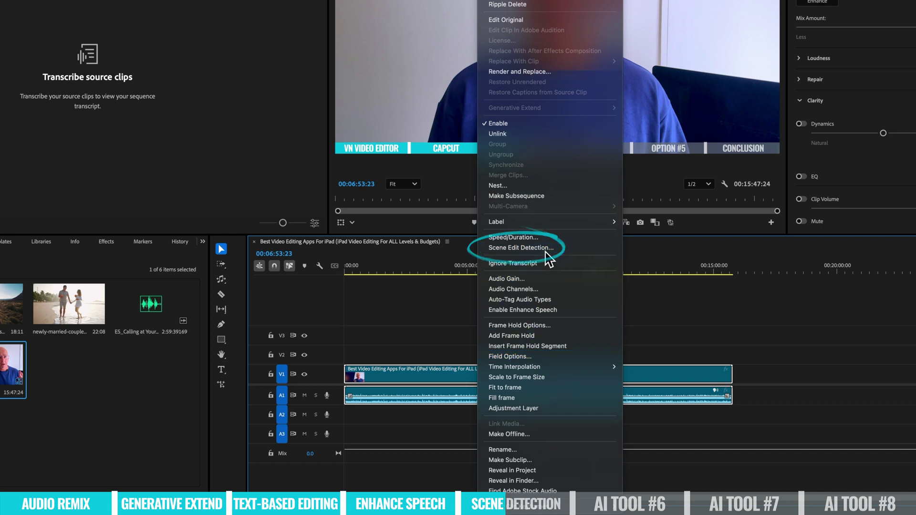
click(545, 253)
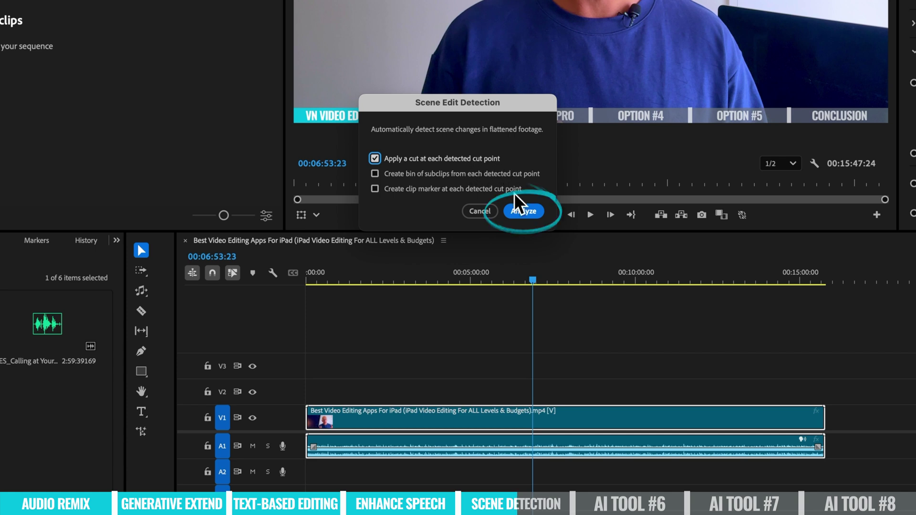
click(525, 211)
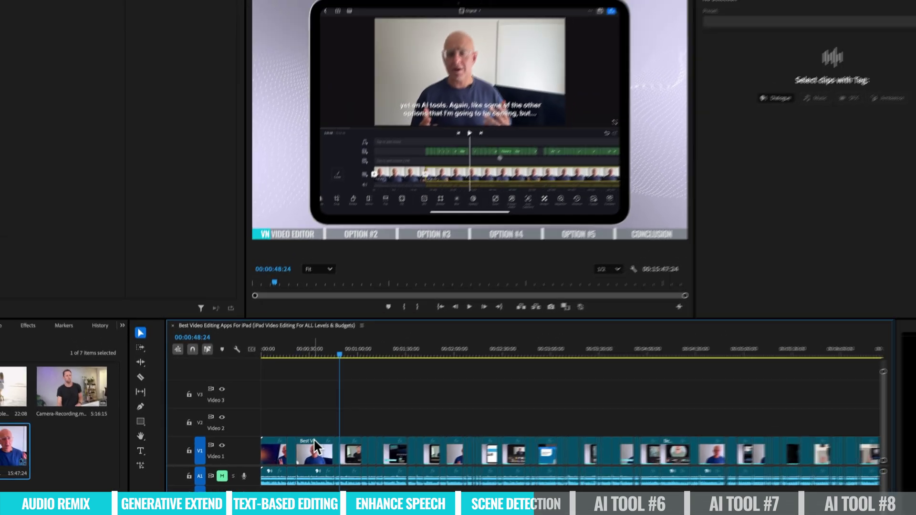
key(=)
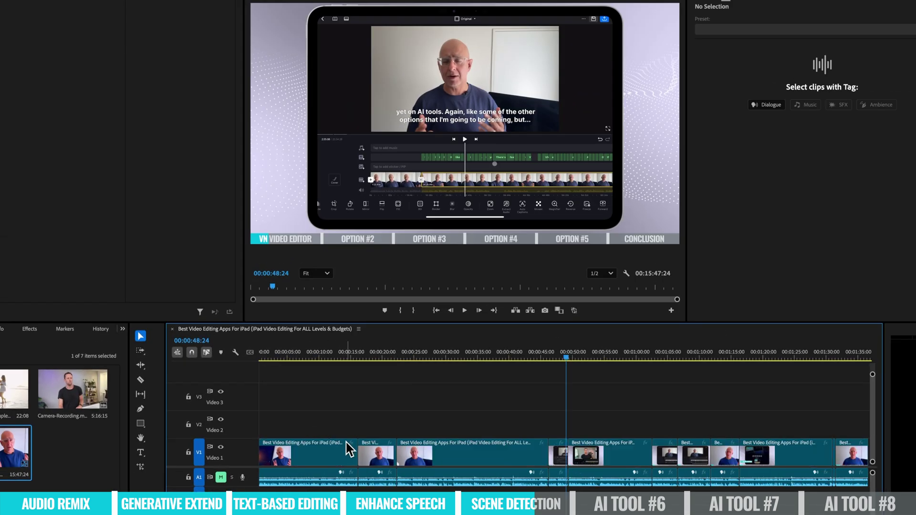
key(=)
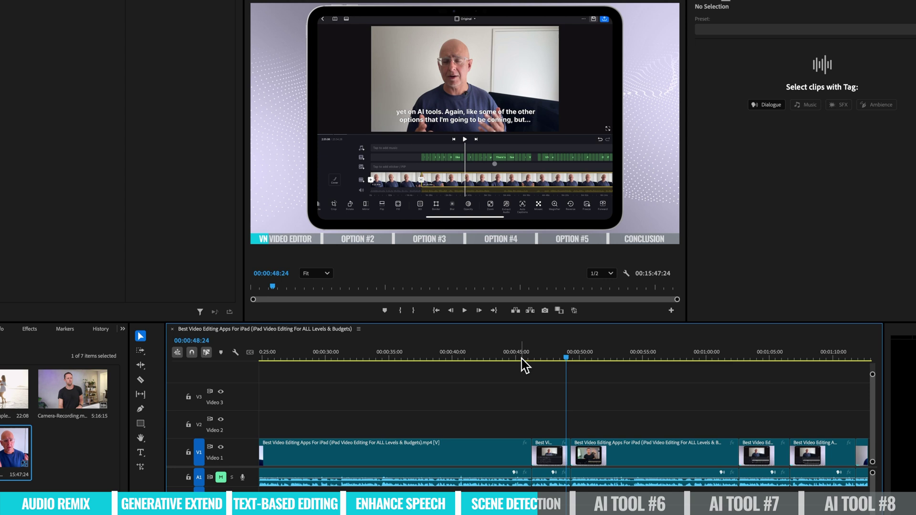
drag(521, 359, 599, 374)
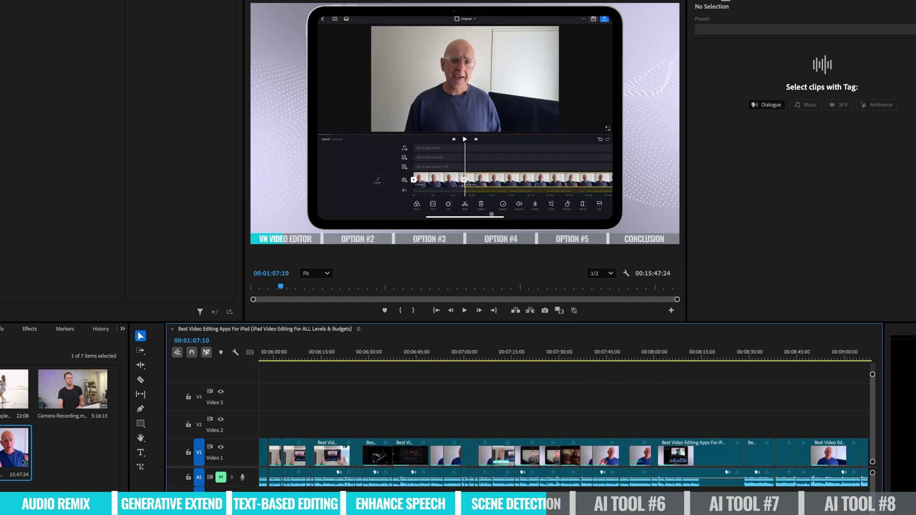
scroll(634, 380, down, 5)
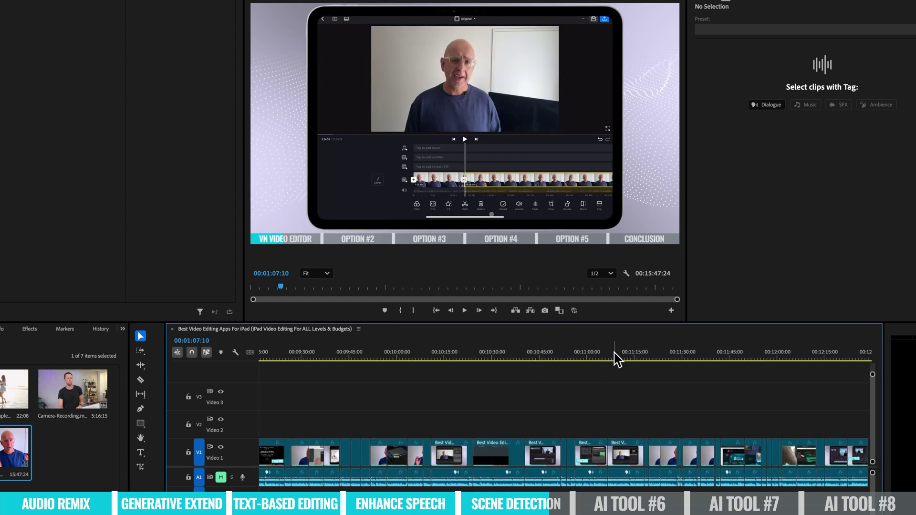
drag(615, 359, 709, 360)
click(707, 458)
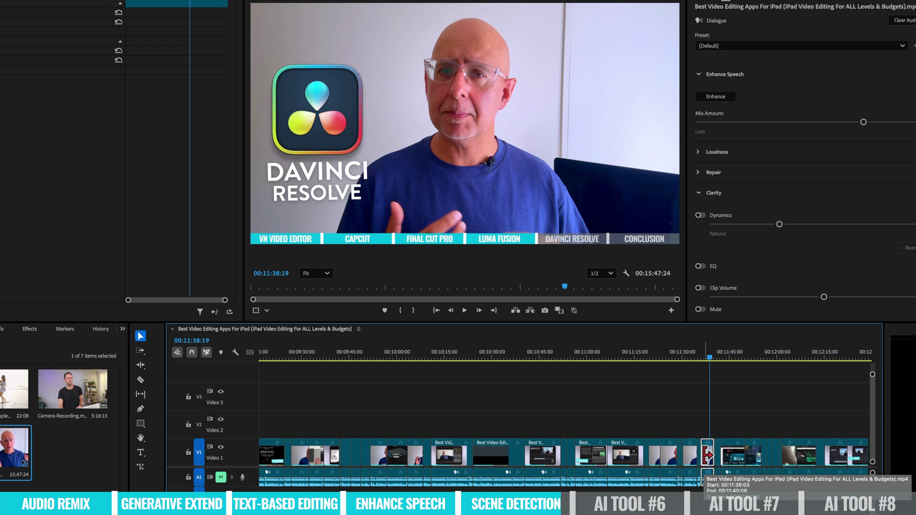
click(632, 357)
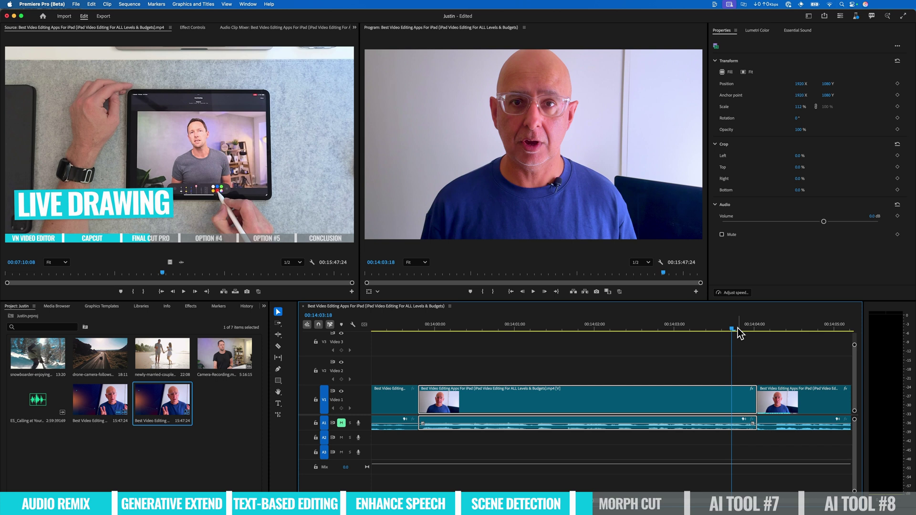
drag(747, 333, 724, 350)
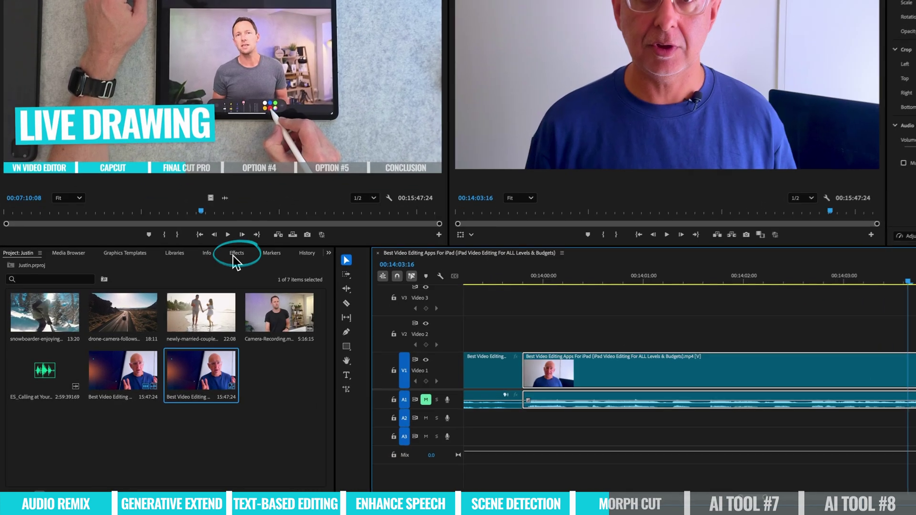
- Search Effects for 'mor', drop Morph Cut on the Video 1 jump cut, and scrub to preview
click(190, 306)
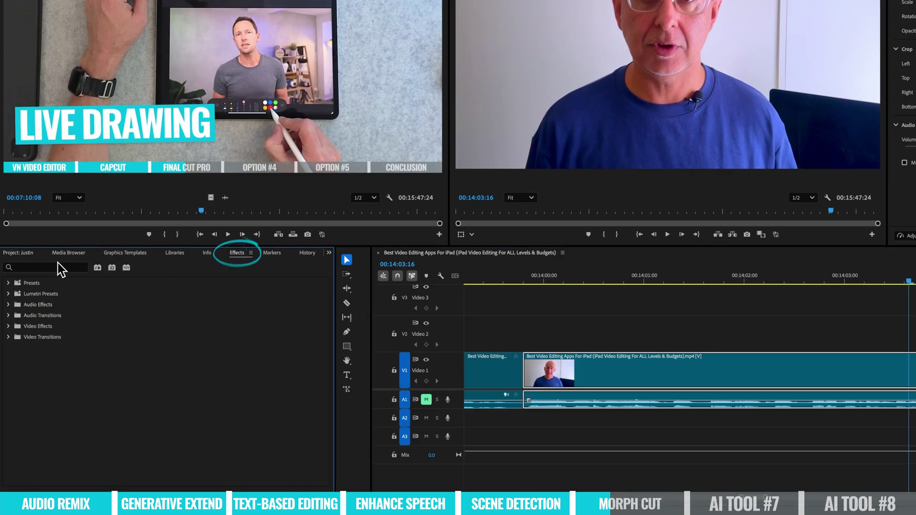
text(mor)
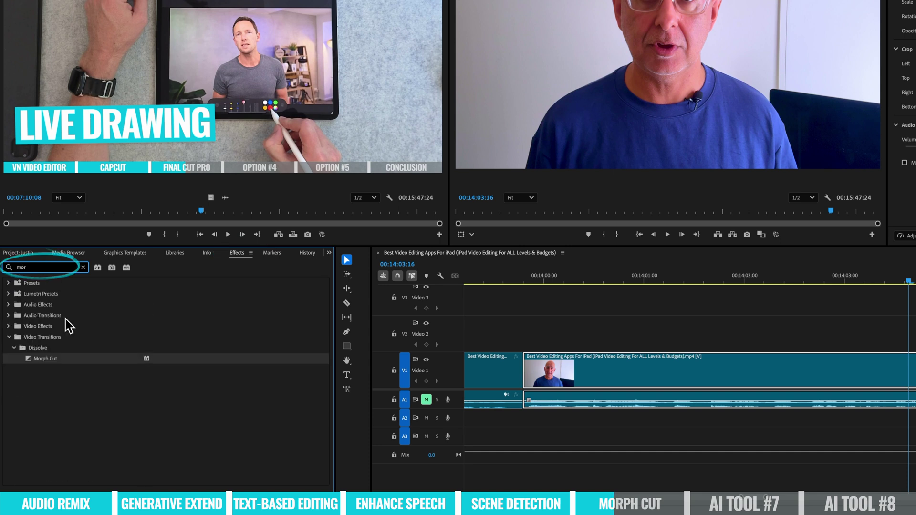
drag(45, 359, 910, 344)
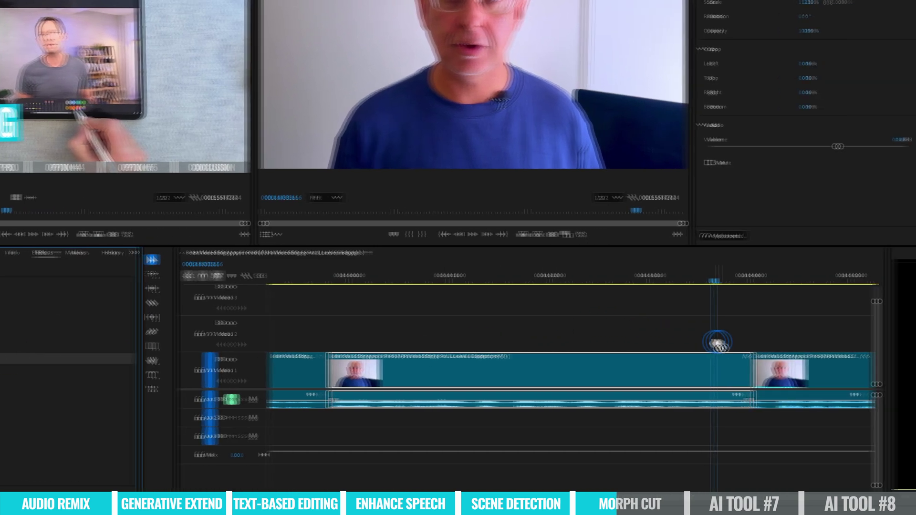
drag(717, 342, 735, 391)
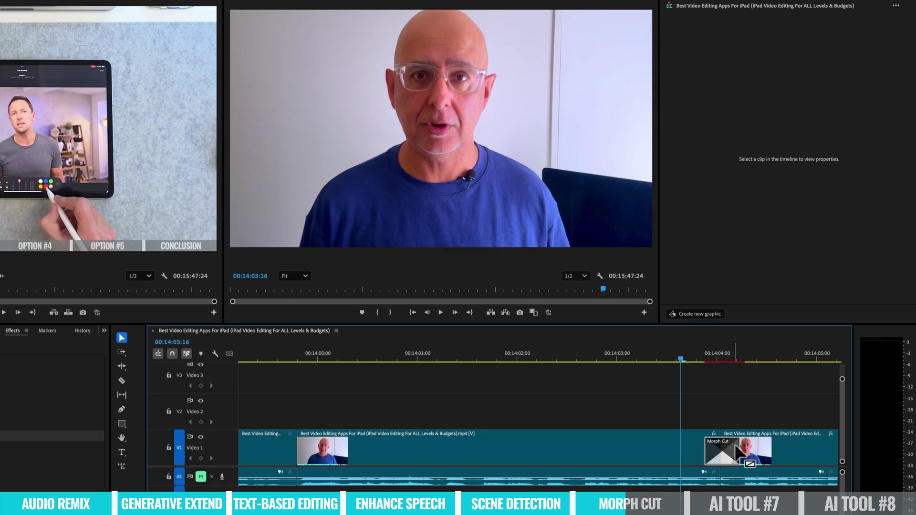
drag(670, 362, 622, 387)
scroll(619, 384, down, 5)
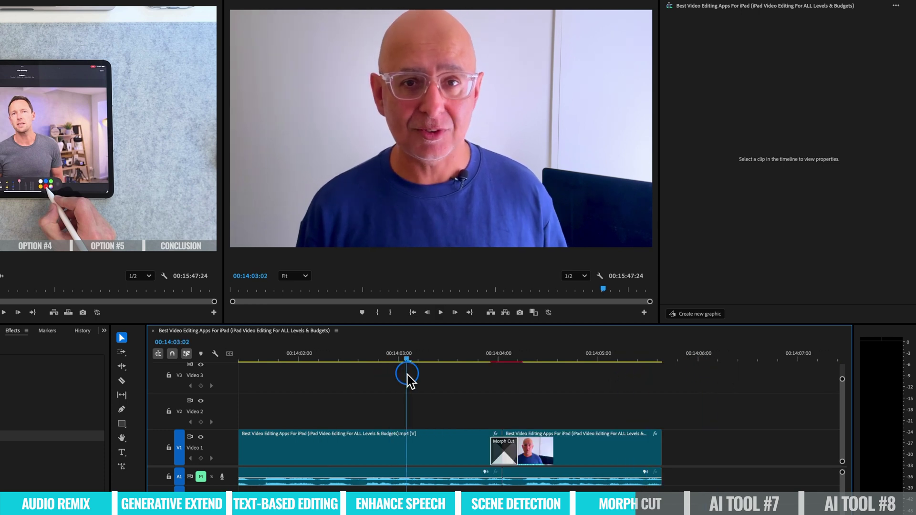
drag(402, 372, 418, 401)
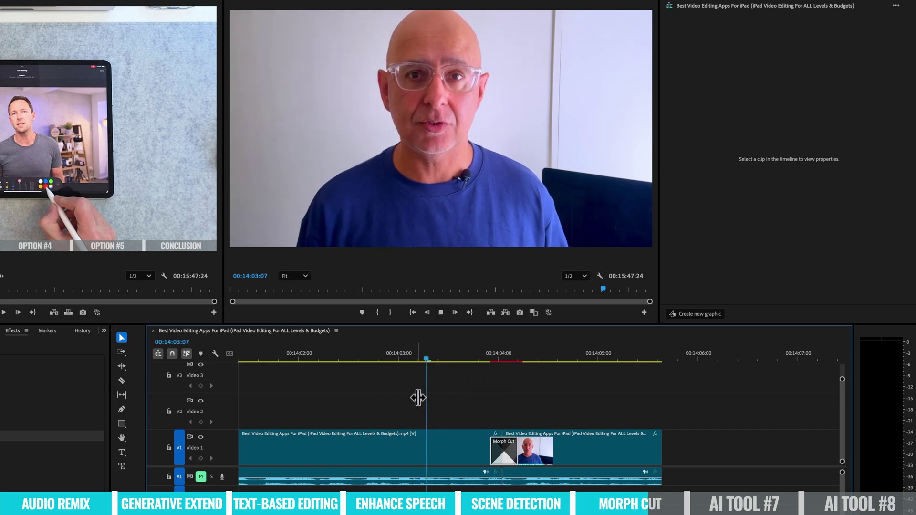
drag(510, 450, 509, 450)
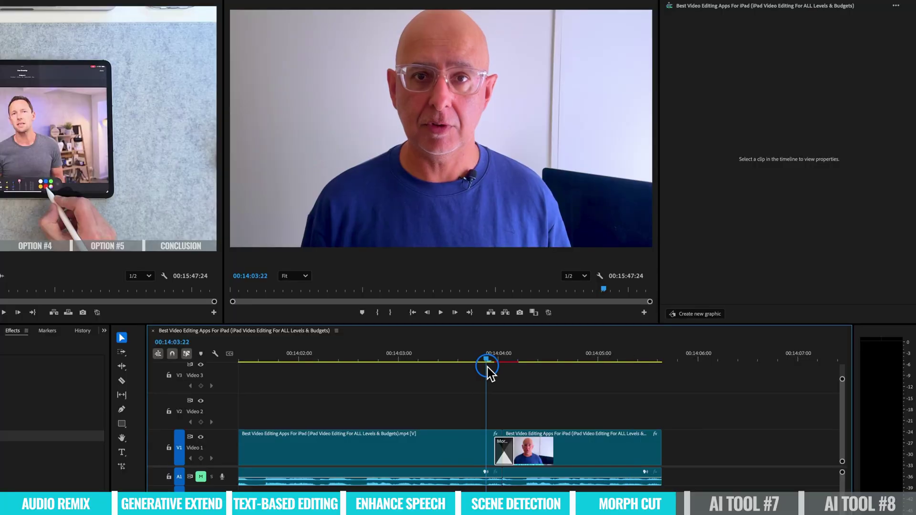
drag(496, 367, 553, 405)
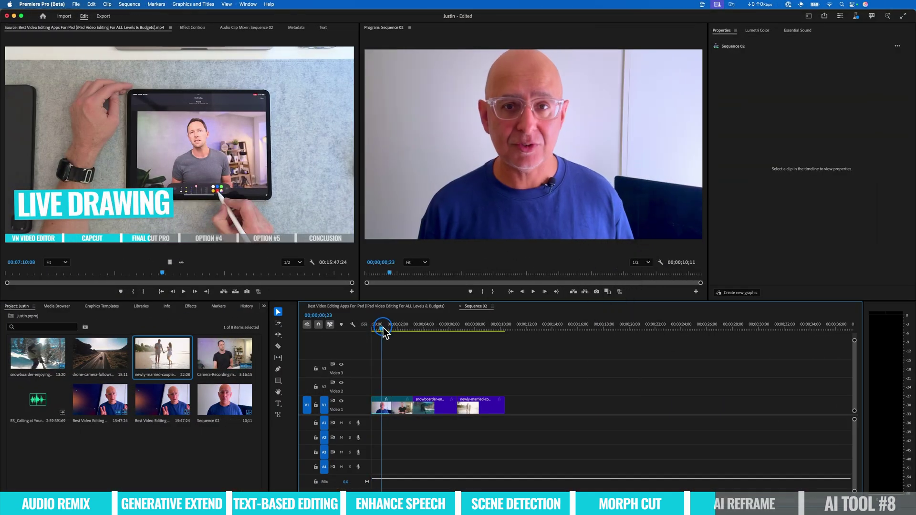
- Scrub through the 00;00;10;11 Sequence 02 and select the clip under the playhead
mouse_move(383, 333)
mouse_down()
mouse_move(509, 344)
mouse_move(499, 339)
mouse_up()
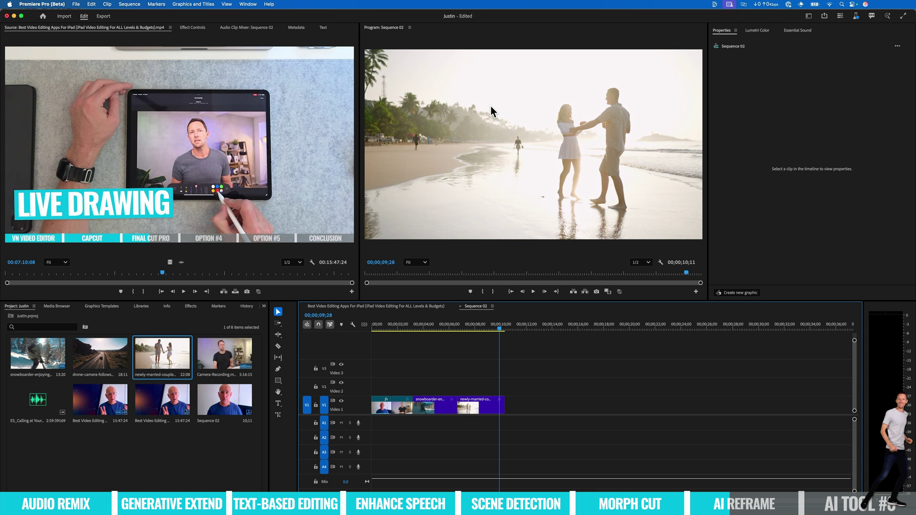
key(d)
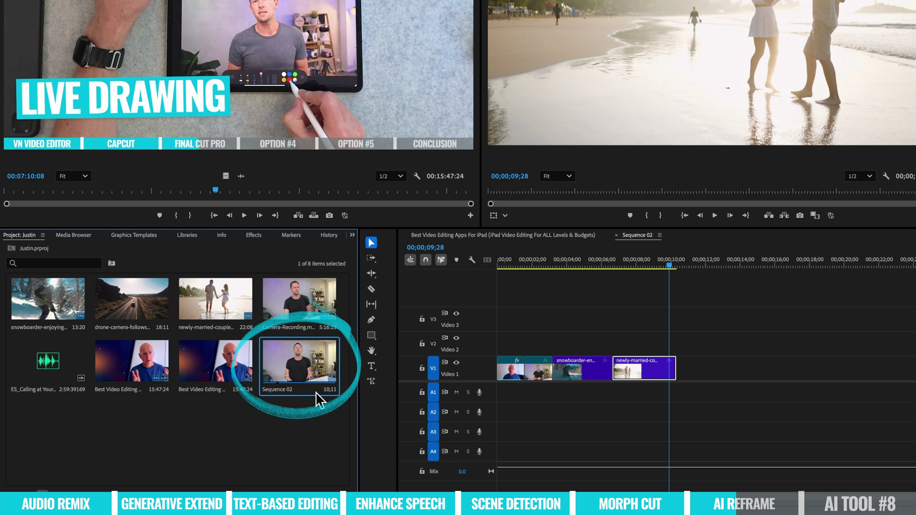
- Auto Reframe Sequence 02 to Vertical 9:16 with Default motion tracking, creating 'Sequence 02 - (9x16)'
right_click(292, 366)
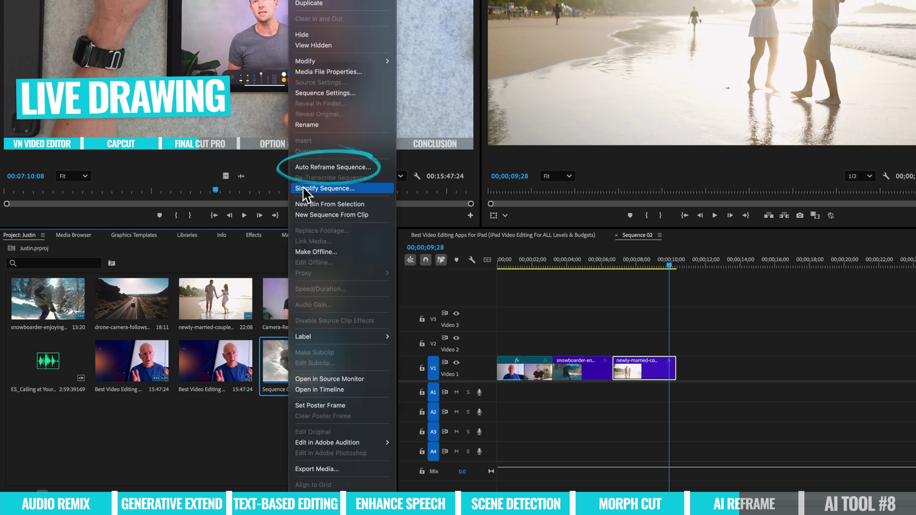
click(321, 167)
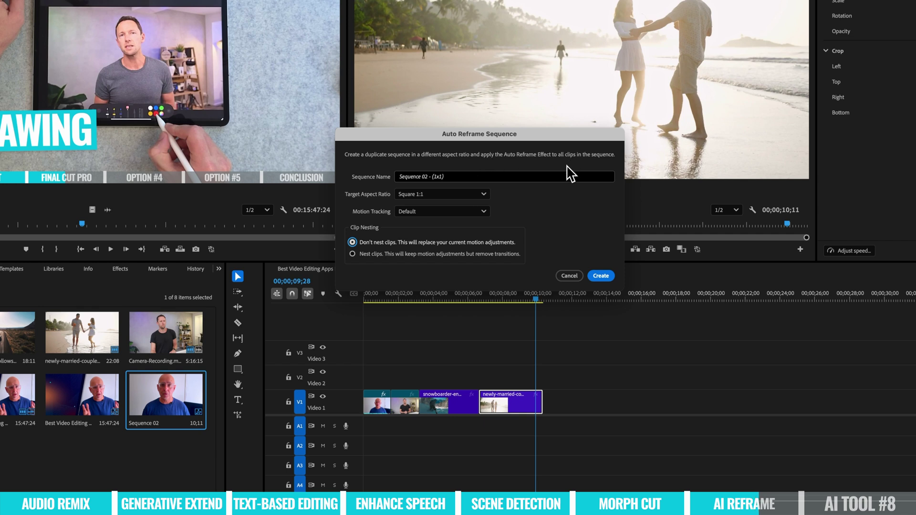
click(407, 194)
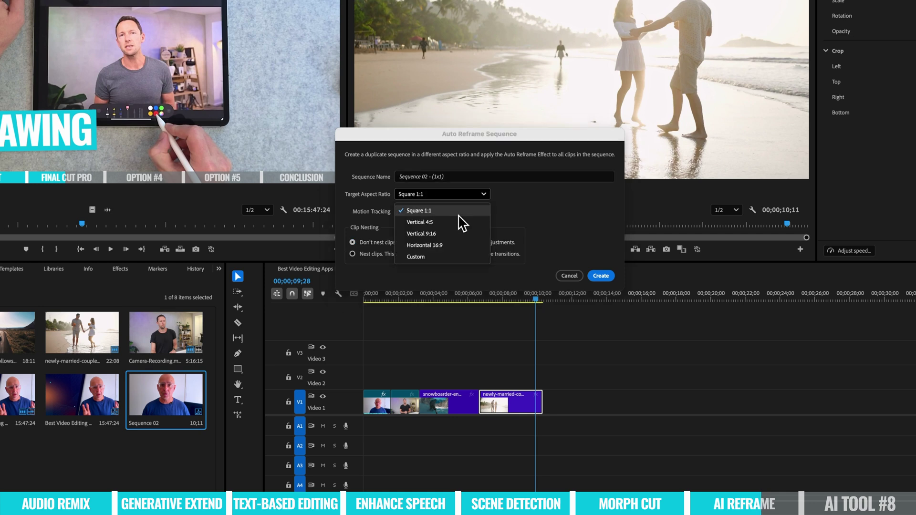
click(421, 235)
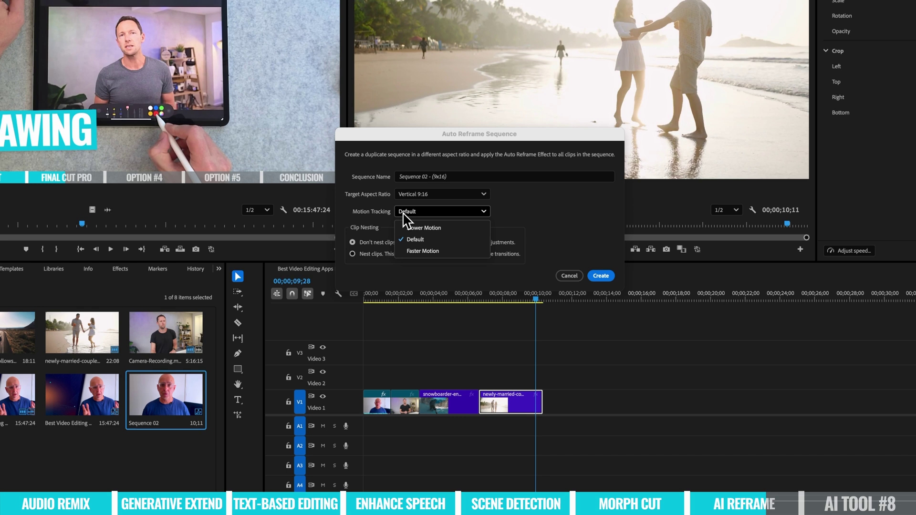
click(529, 228)
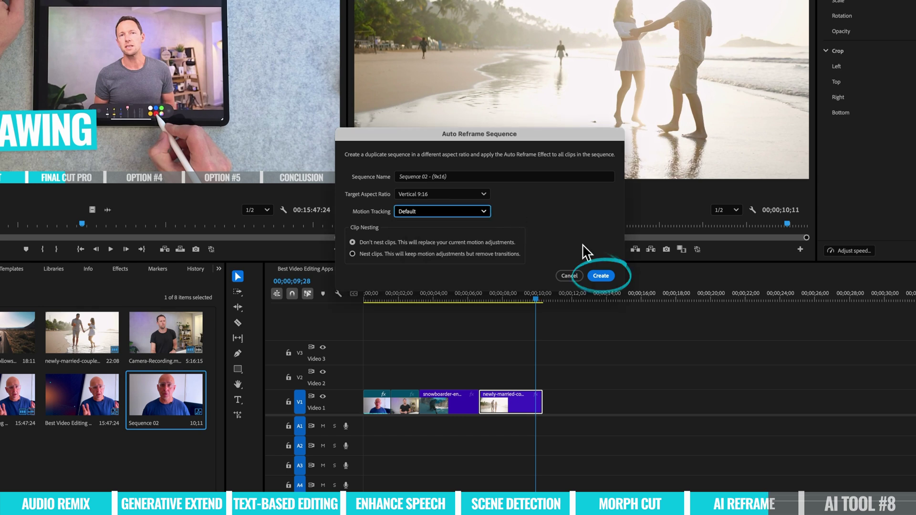
click(600, 277)
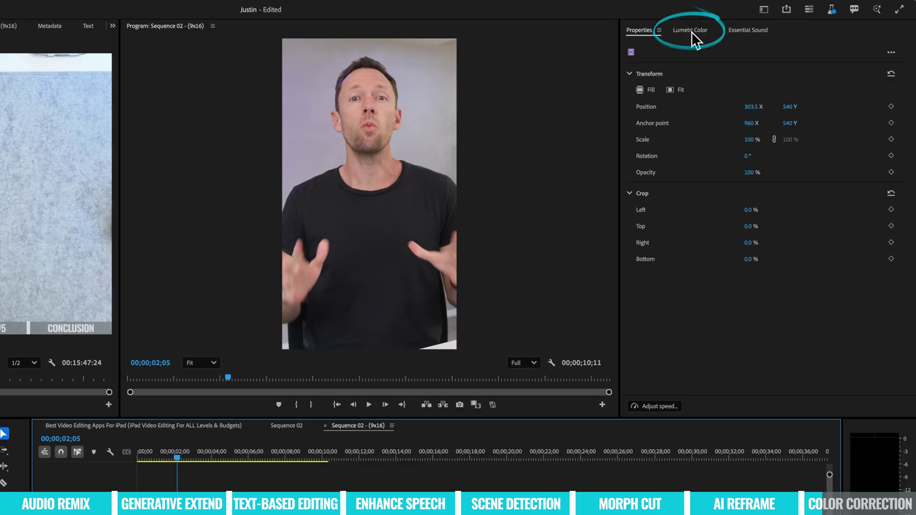
- In Lumetri Color, auto-correct the Camera-Recording clip (Shadows -10.2, Whites -7.1, Highlights -3.7)
click(888, 19)
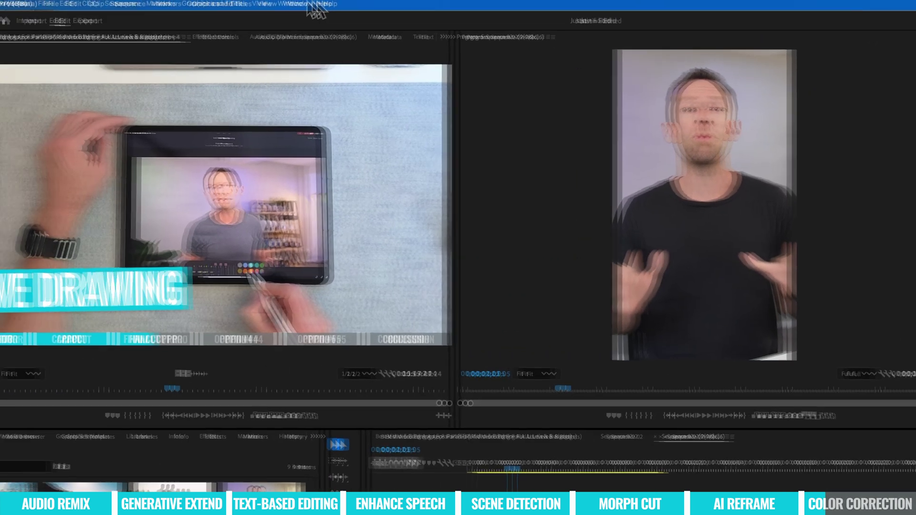
click(350, 5)
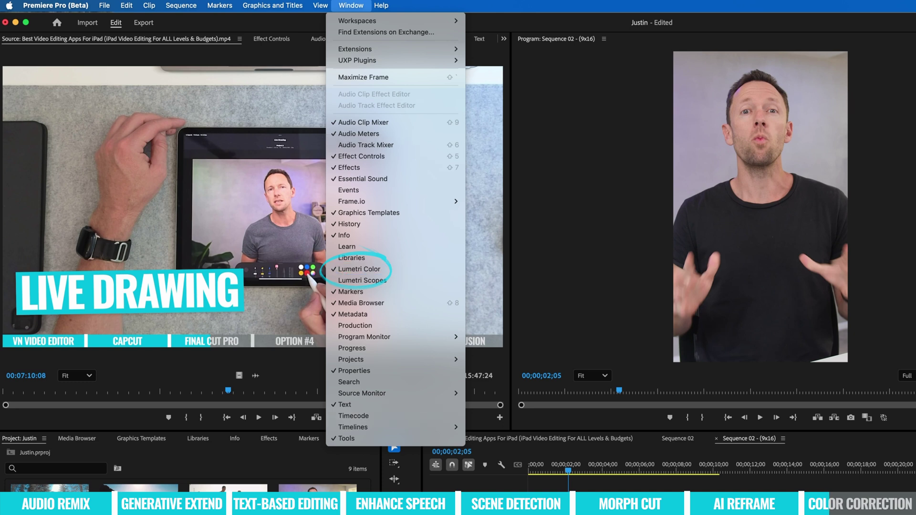
click(359, 269)
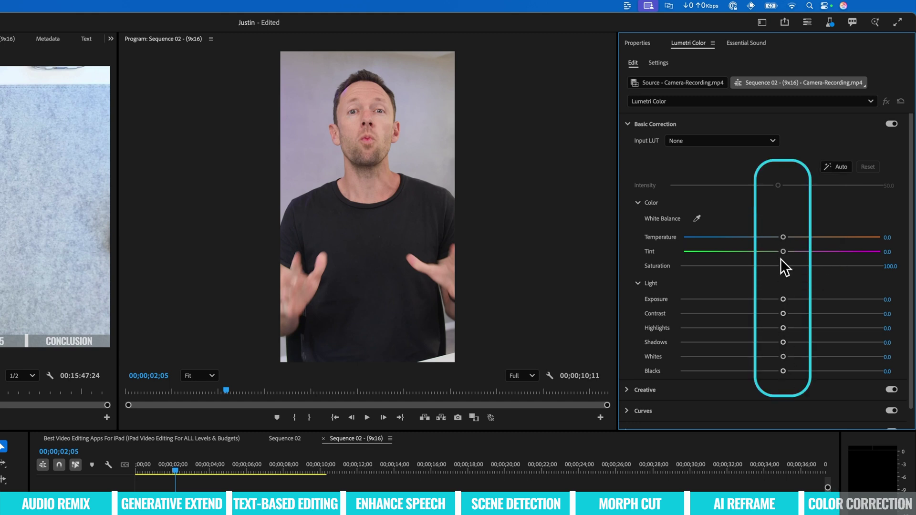
click(829, 168)
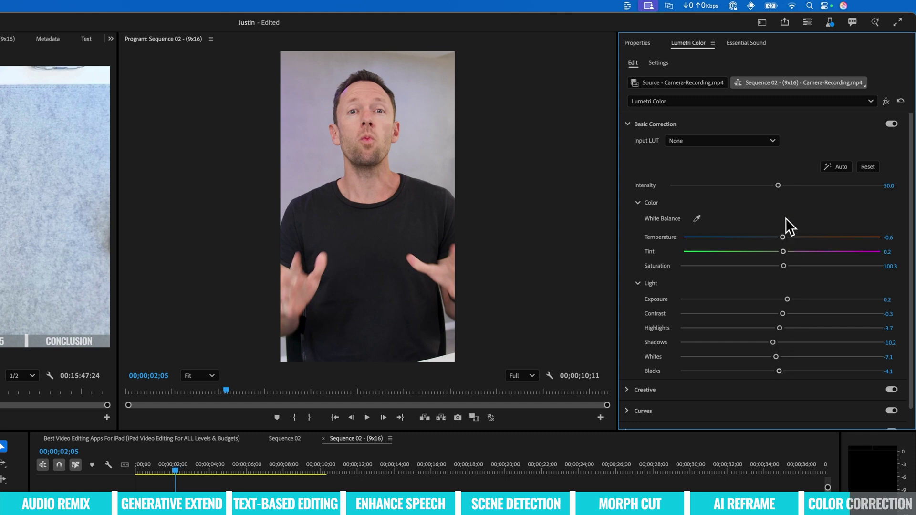
- Compare Basic Correction off and on, then set the auto Intensity to 100.0
click(890, 124)
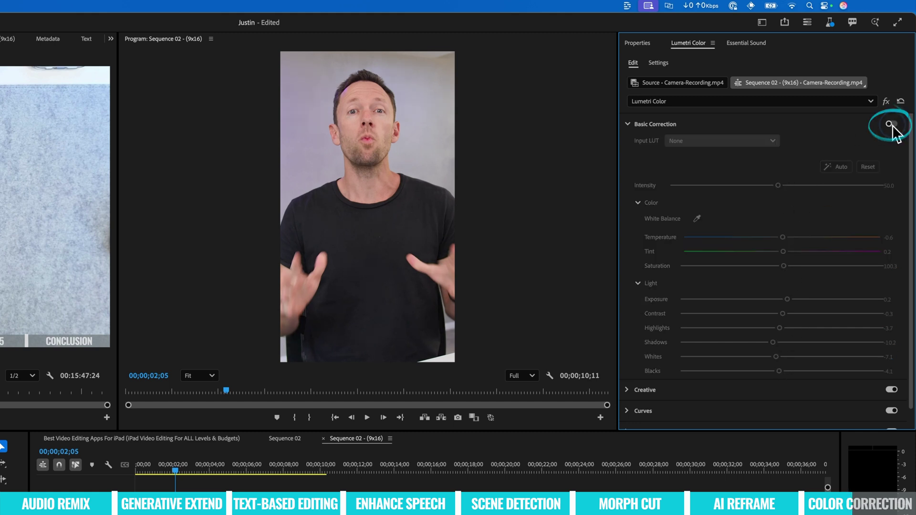
click(891, 124)
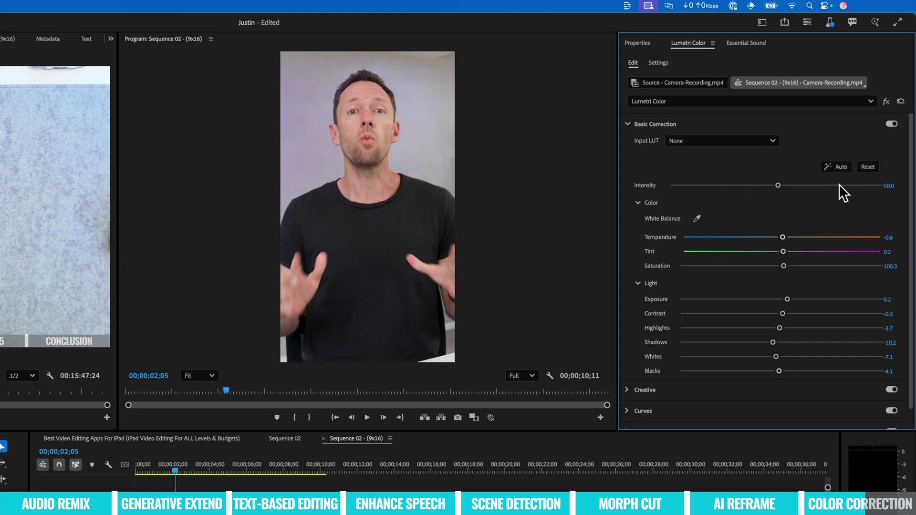
drag(777, 189, 790, 221)
double_click(789, 186)
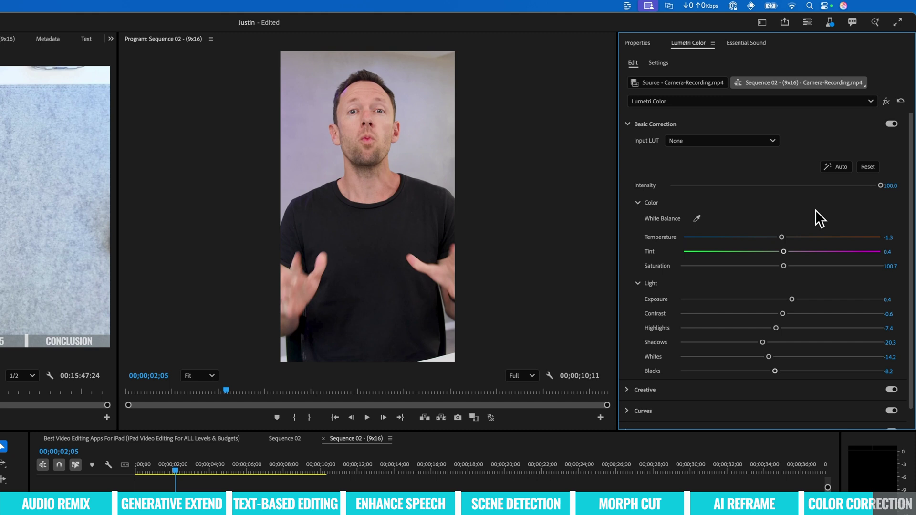
- Toggle Basic Correction off and on to compare the full-intensity result
click(890, 124)
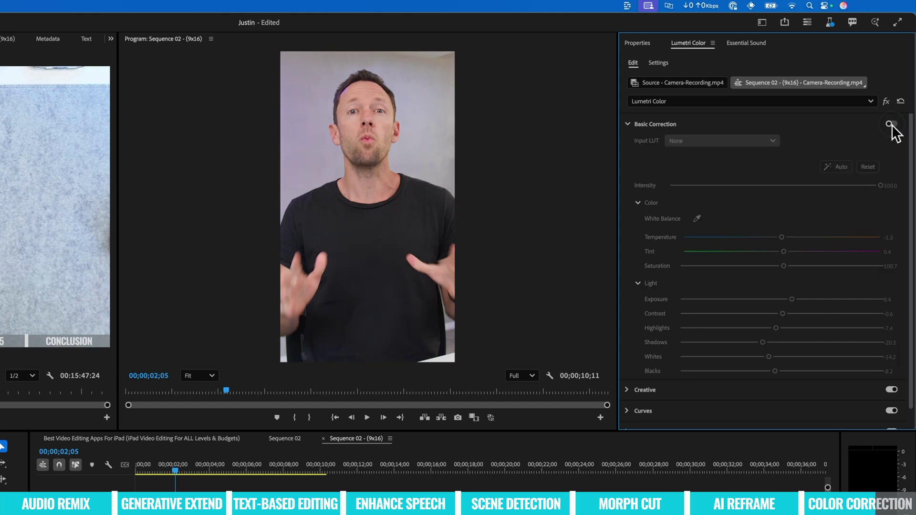
click(890, 124)
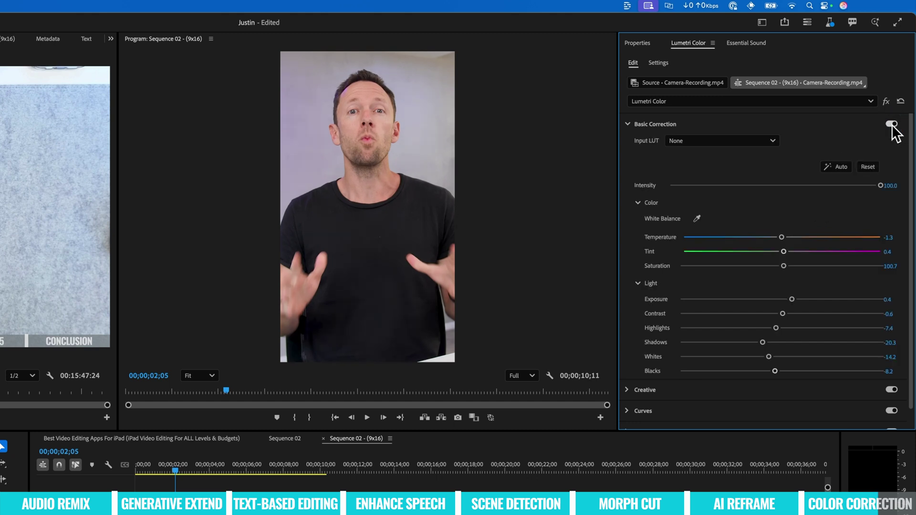
click(891, 124)
click(890, 124)
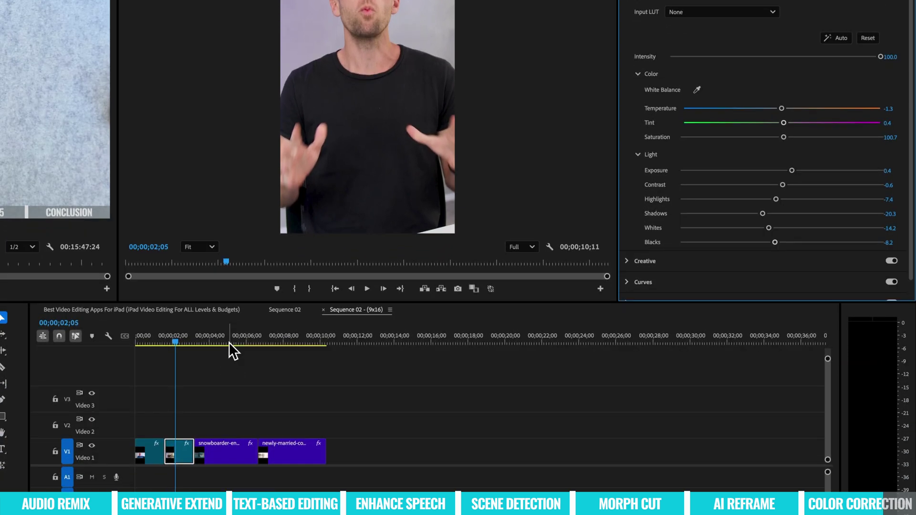
- Select the beach couple clip, apply Auto correction, and compare it off and on
click(299, 464)
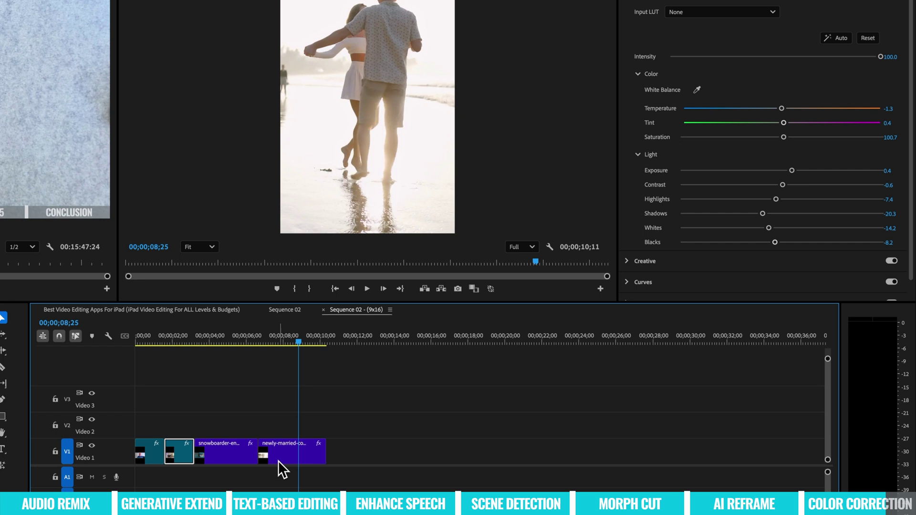
click(286, 451)
click(839, 39)
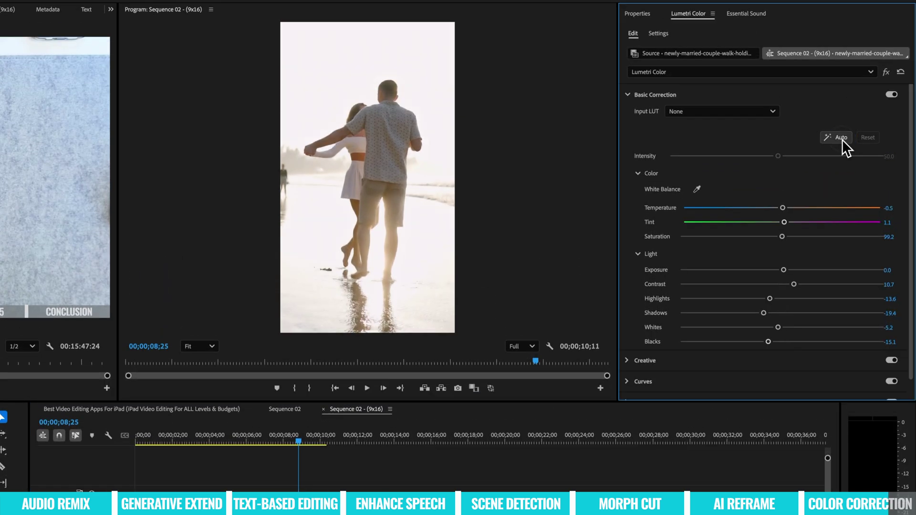
click(892, 95)
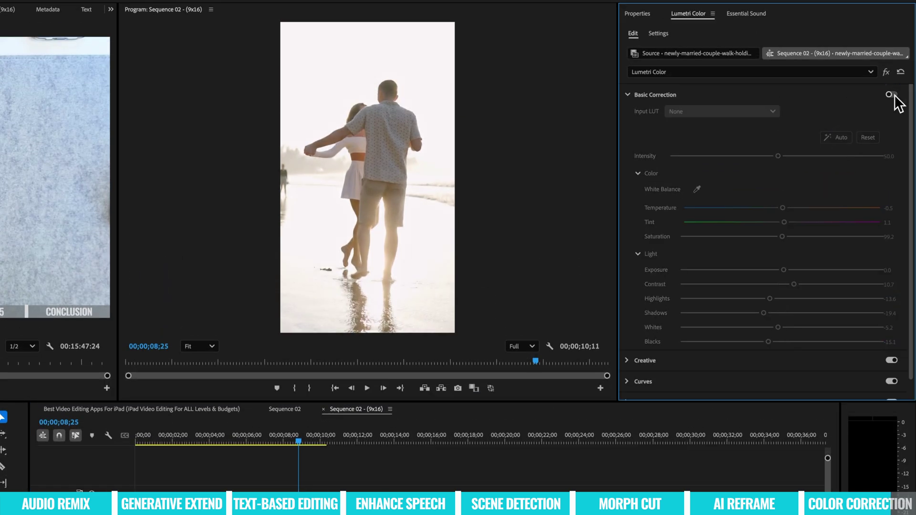
click(892, 95)
click(891, 95)
click(891, 95)
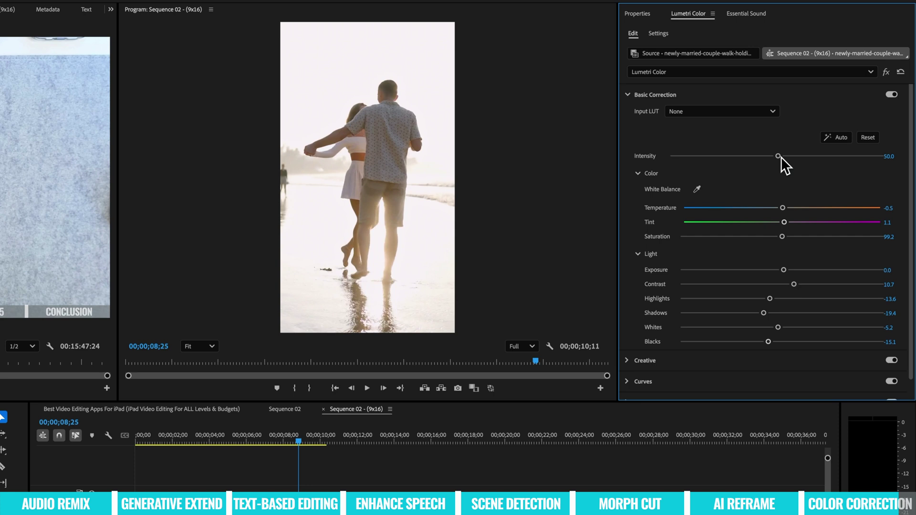
- Raise the correction Intensity to 82.9 and compare it against the original
drag(779, 156, 844, 157)
click(890, 94)
click(891, 94)
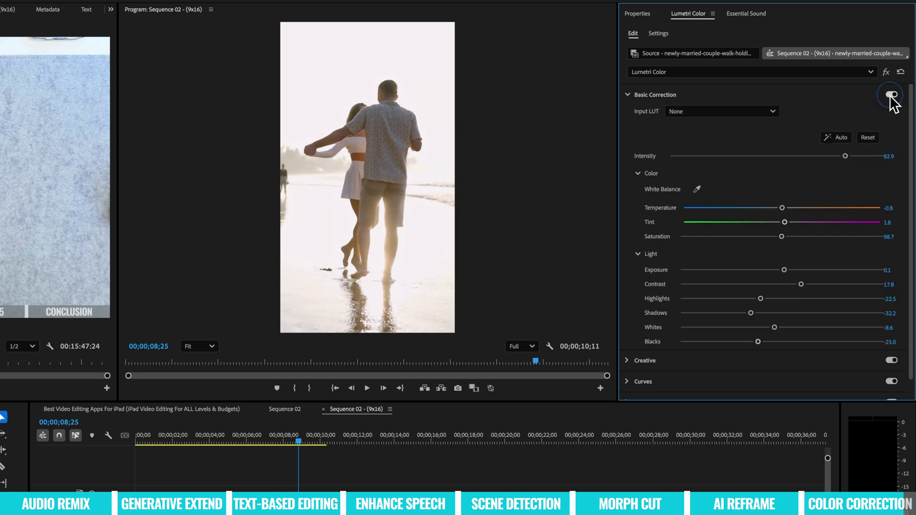